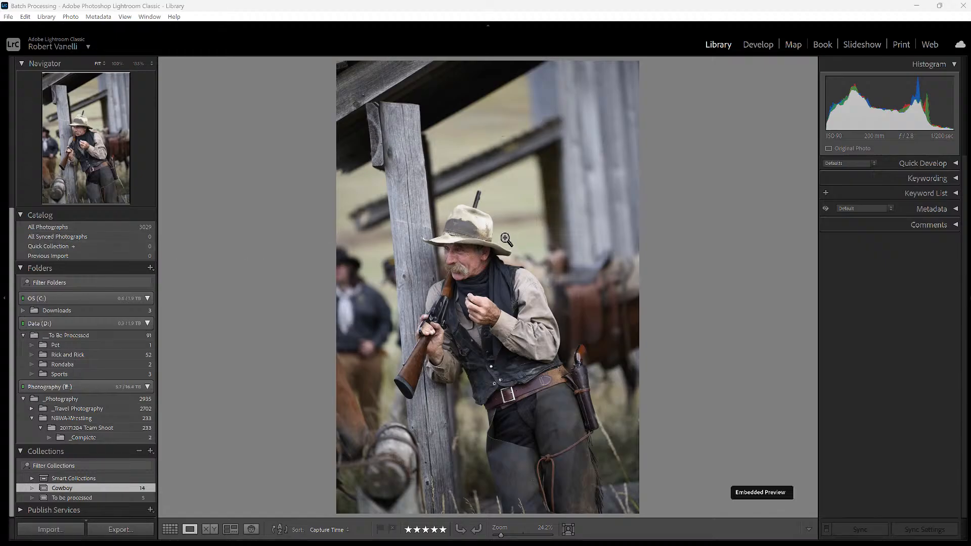
Review the External Editing preferences, including the Luminar Neo settings and the file naming template, and close them without saving.
right_click(467, 185)
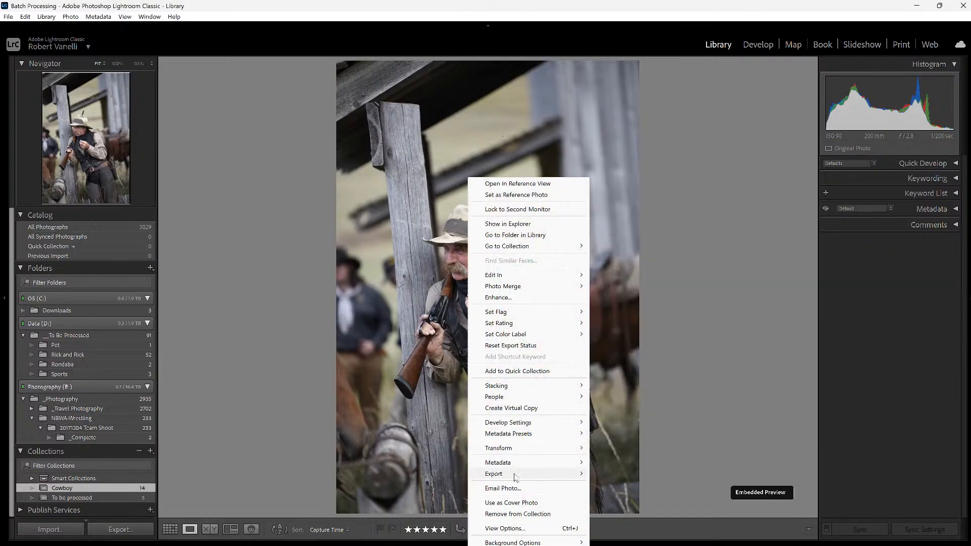
mouse_move(518, 279)
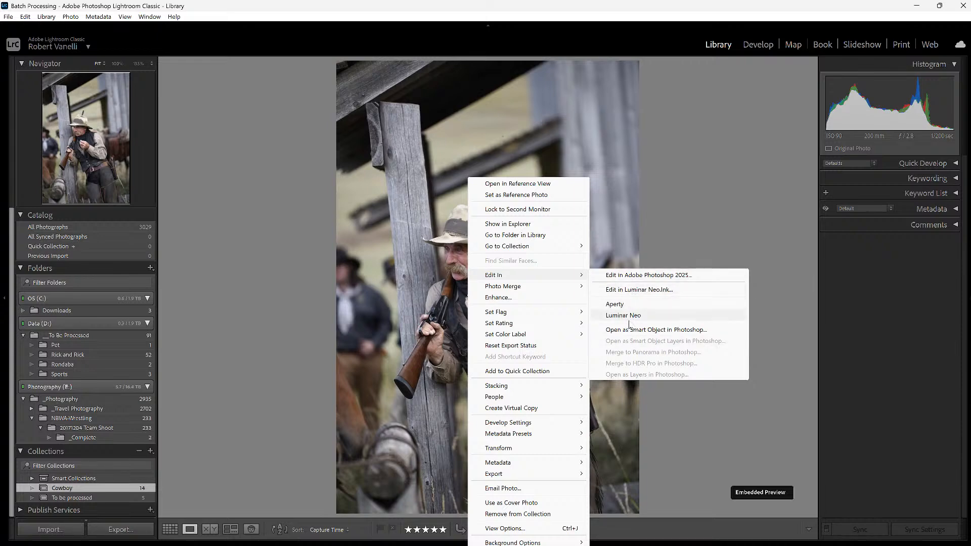
left_click(22, 18)
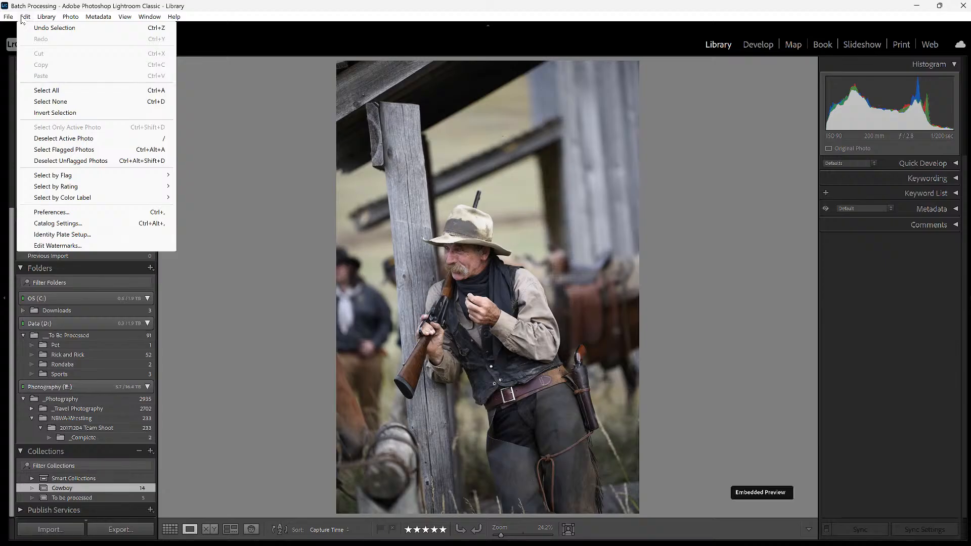
left_click(53, 213)
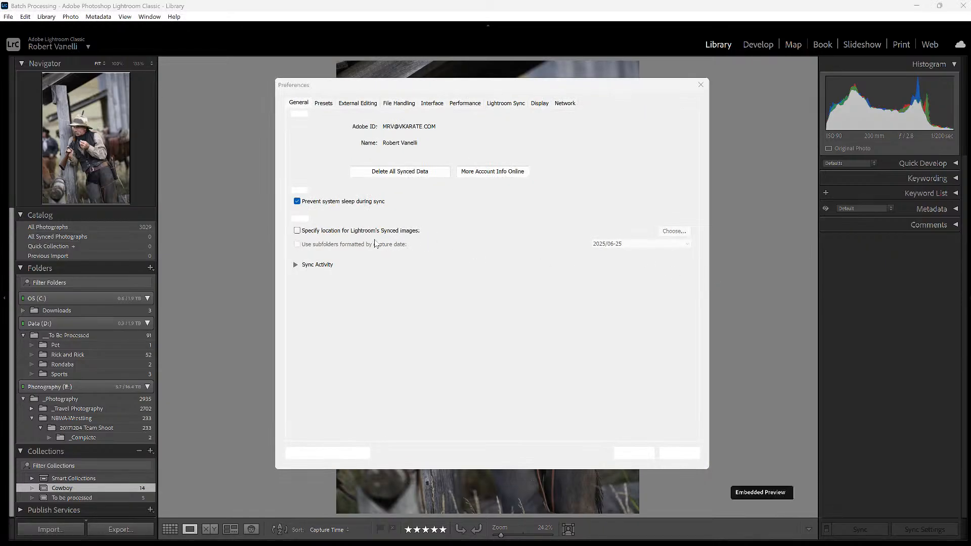
left_click(350, 103)
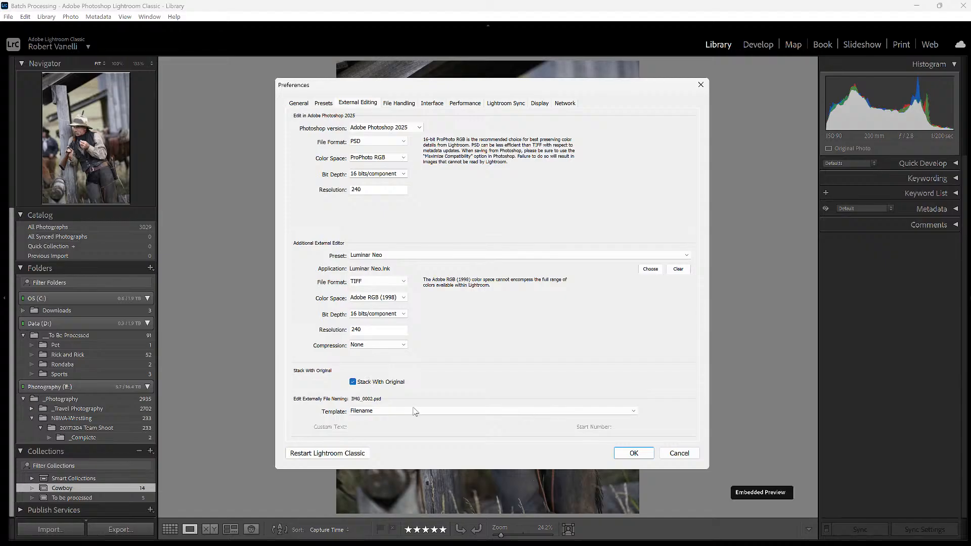
left_click(368, 413)
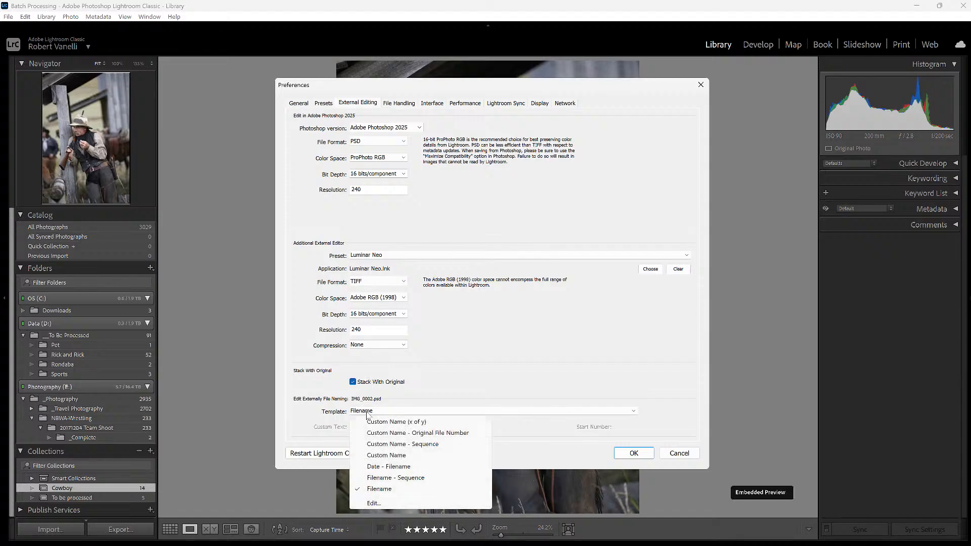
left_click(390, 490)
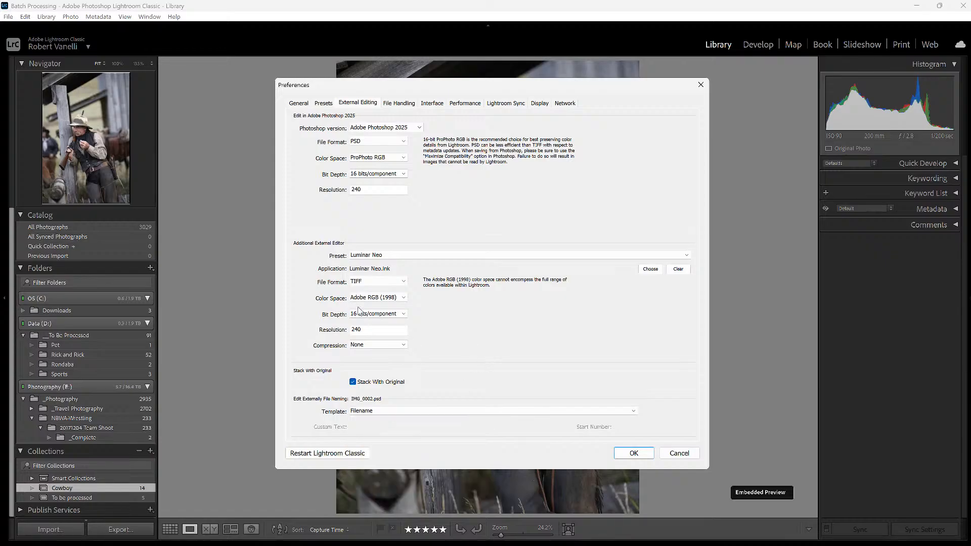
left_click(678, 453)
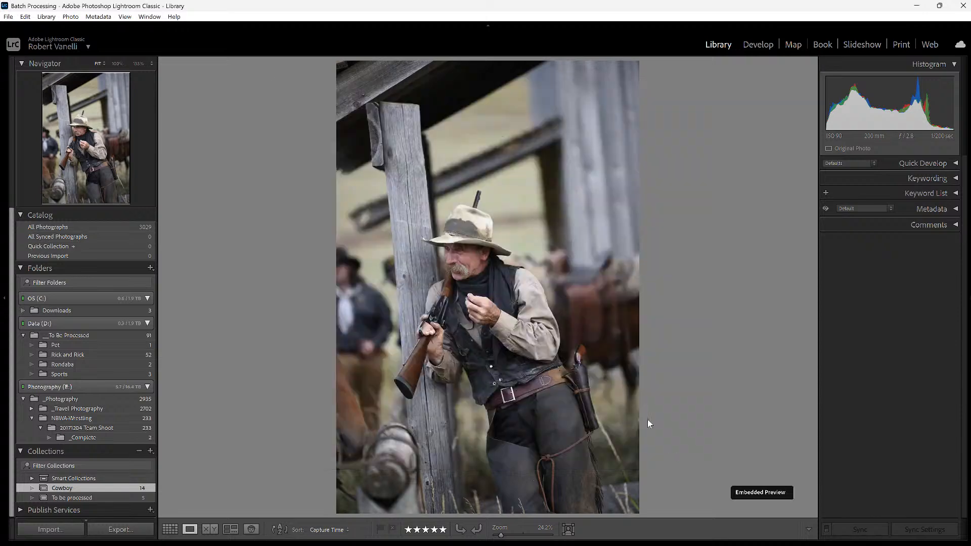
Send the cowboy photo to Luminar Neo as a 16-bit TIFF copy with Lightroom adjustments, using Adobe RGB (1998) and resolution 240.
right_click(512, 252)
mouse_move(554, 276)
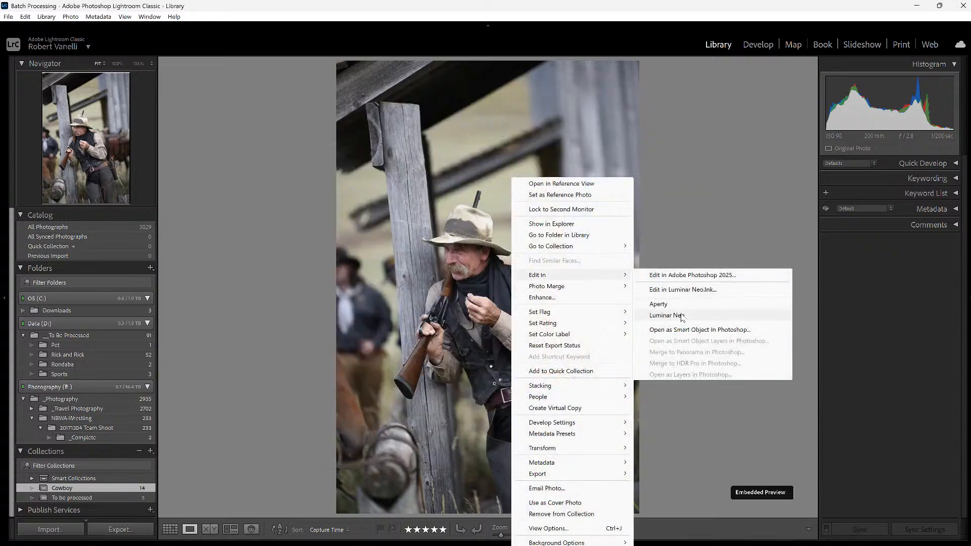
left_click(681, 316)
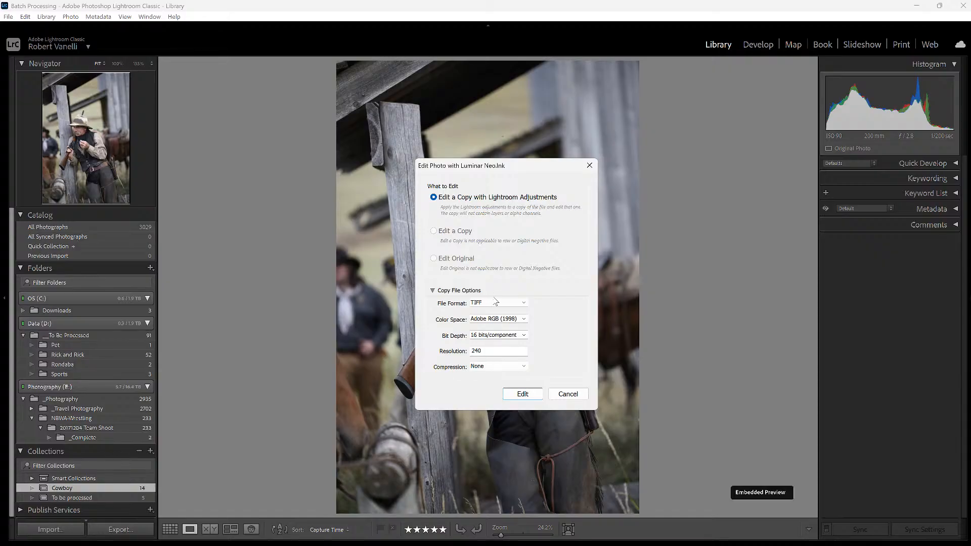
left_click(522, 394)
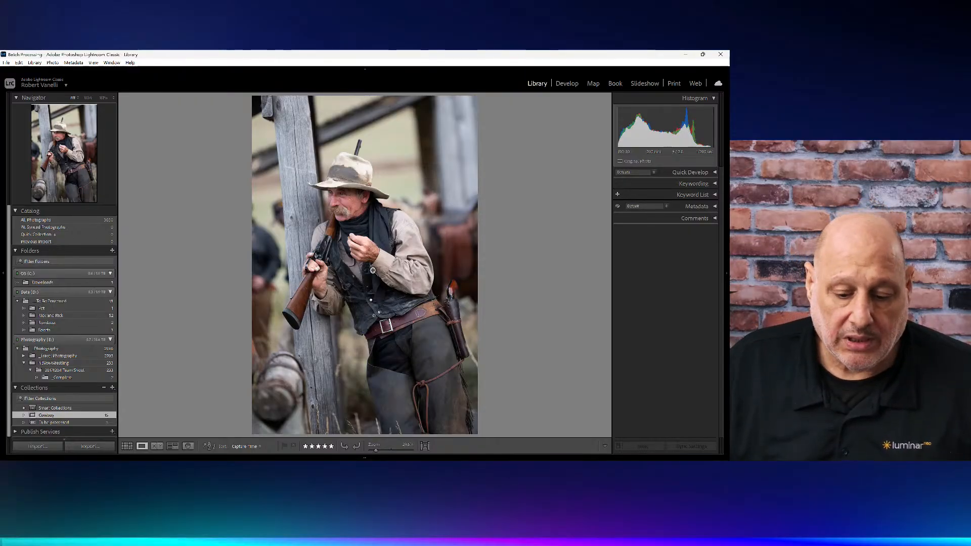
mouse_move(428, 459)
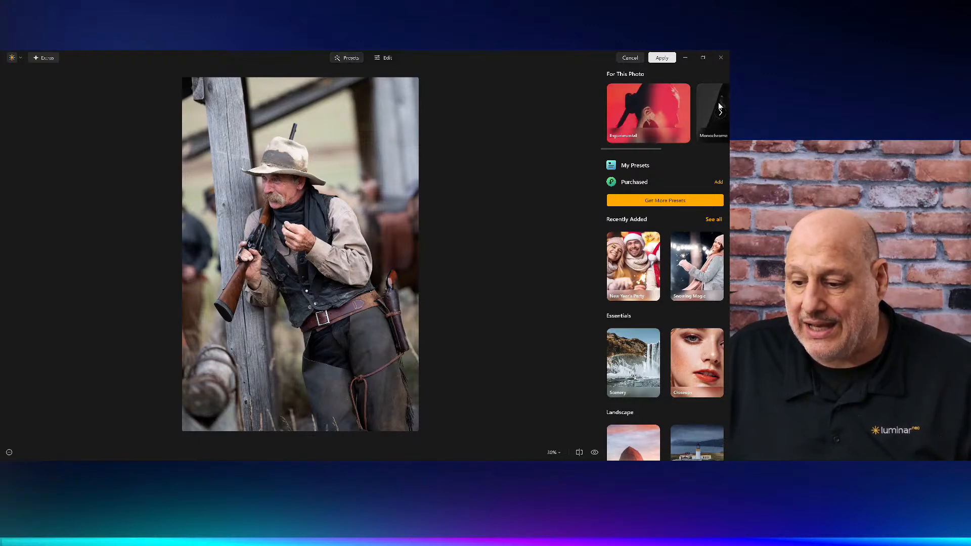
Try the Soulful preset from the Monochrome collection on the photo and remove it again.
left_click(720, 114)
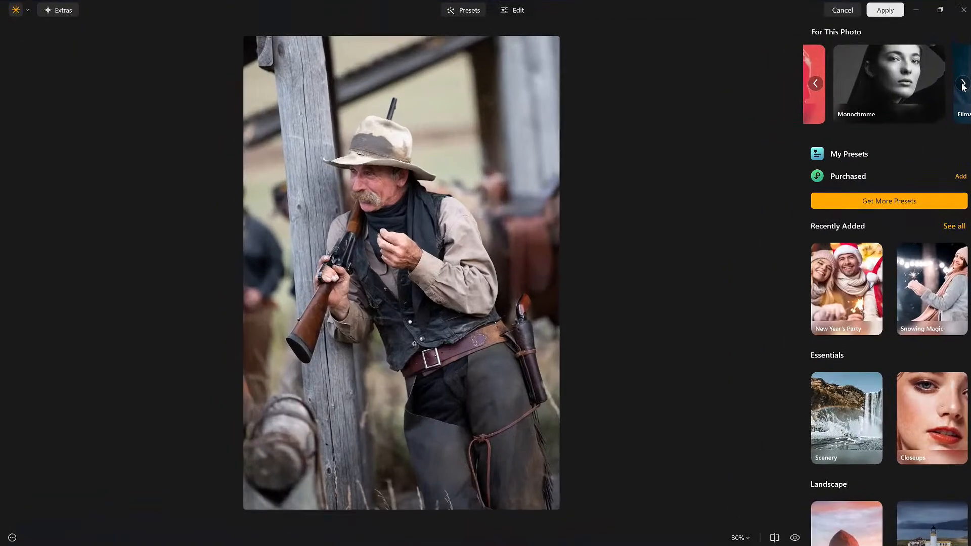
left_click(890, 74)
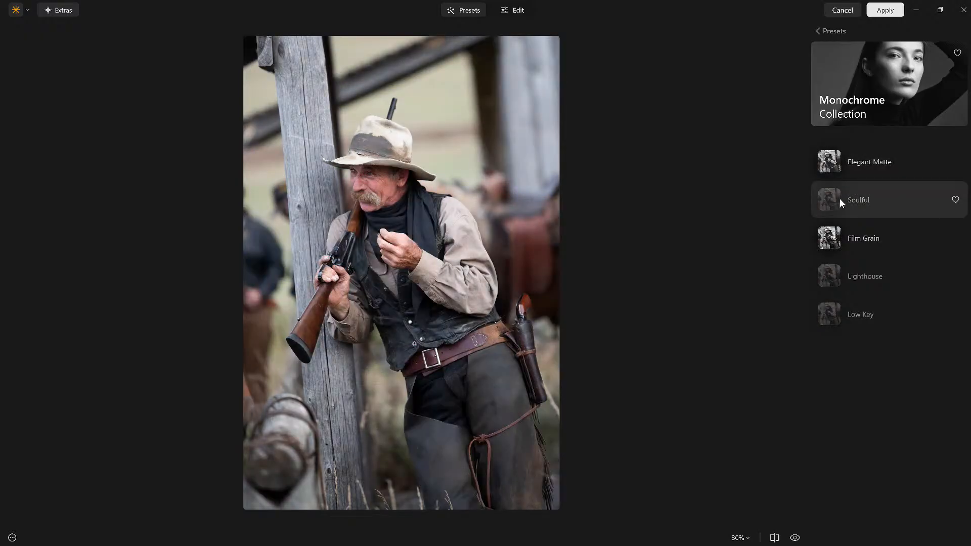
left_click(841, 200)
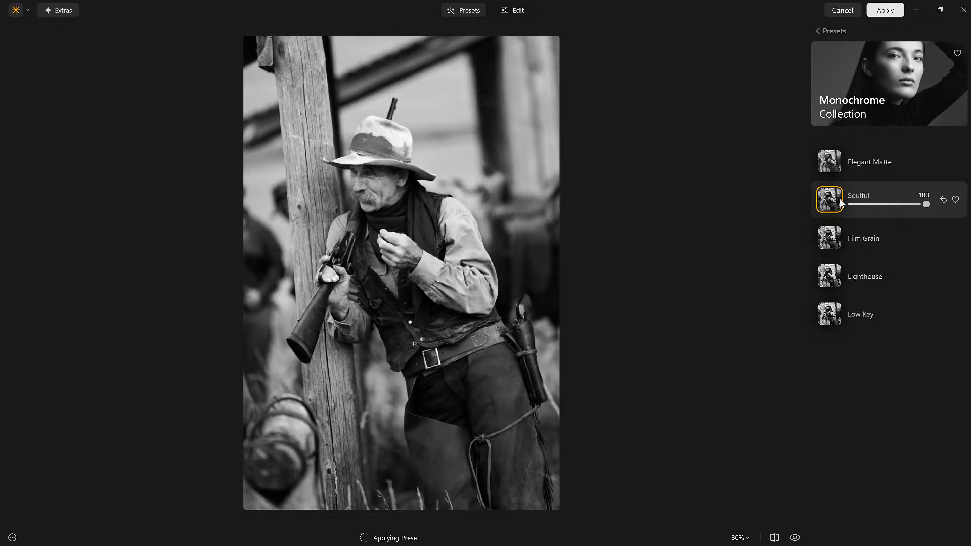
left_click(943, 200)
Apply the Dramatic creative effect to the photo with an amount of 57.
left_click(518, 10)
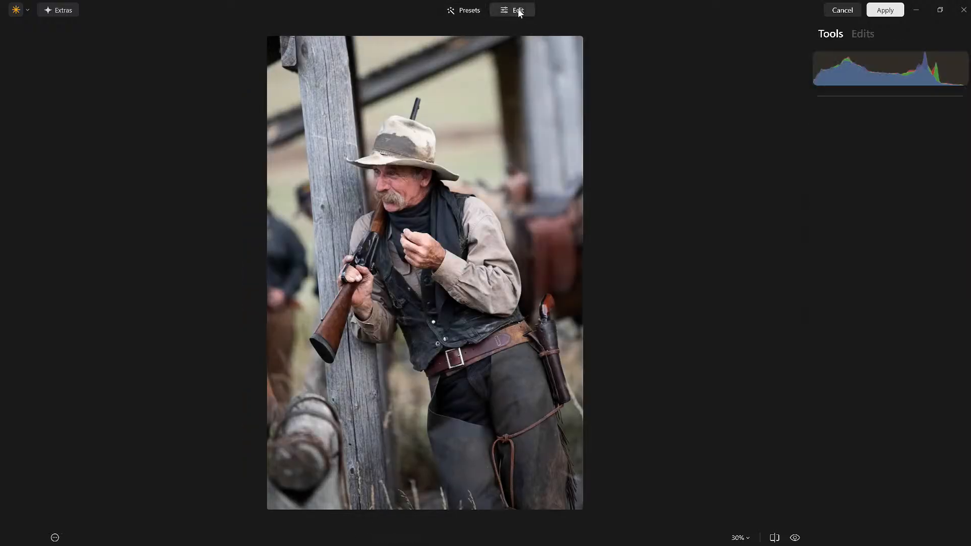
scroll(865, 348, "down", 5)
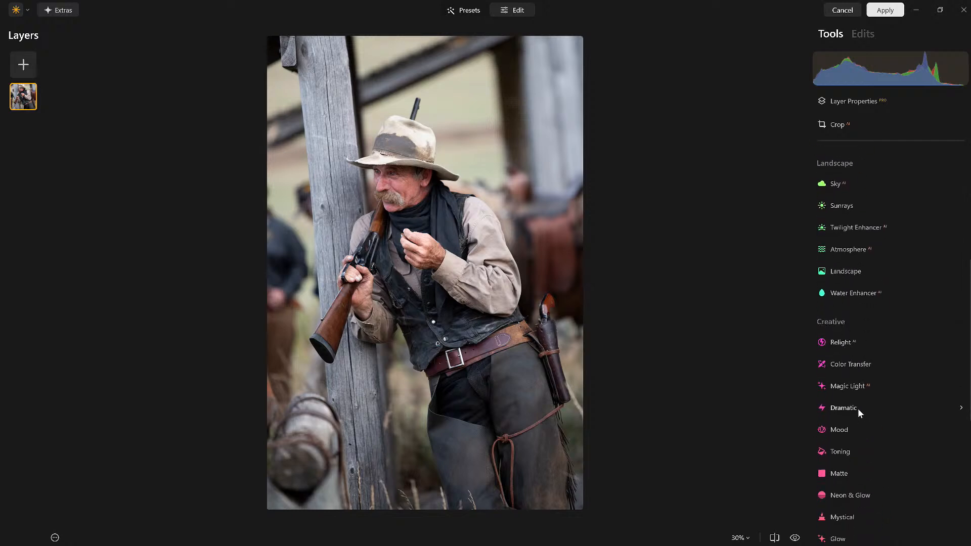
left_click(844, 408)
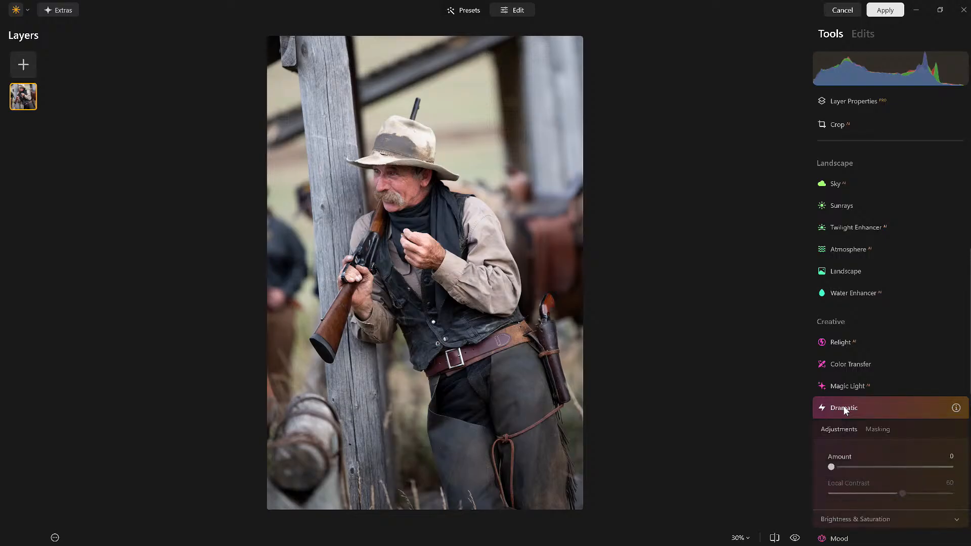
scroll(843, 406, "down", 3)
left_click_drag(840, 373, 901, 373)
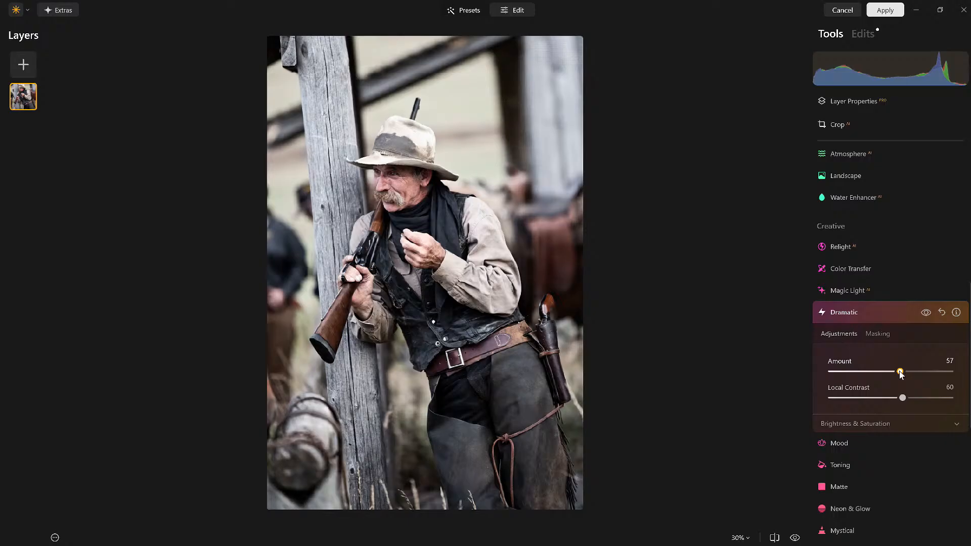
Set the Dramatic effect's brightness to 21 and saturation to -4, and compare the photo with and without the effect.
left_click(890, 421)
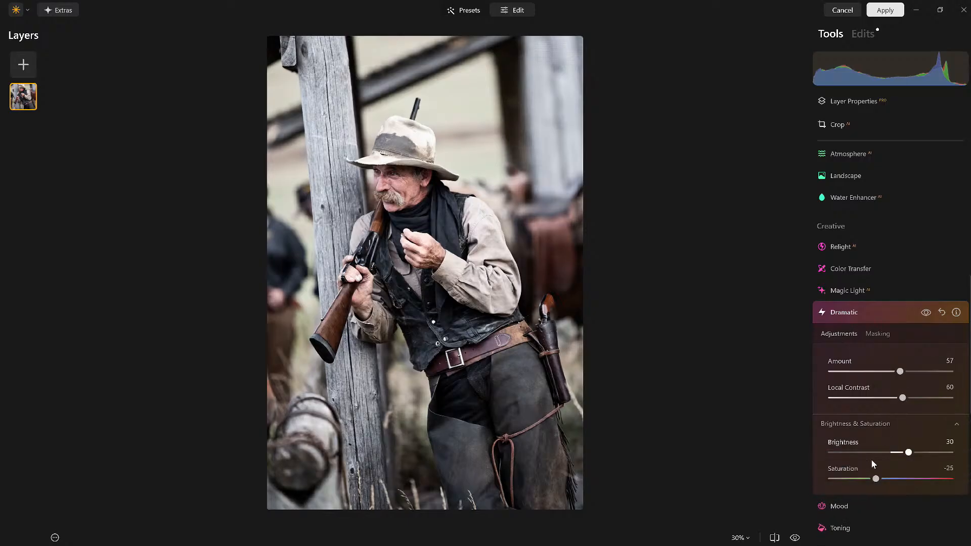
left_click_drag(876, 478, 905, 453)
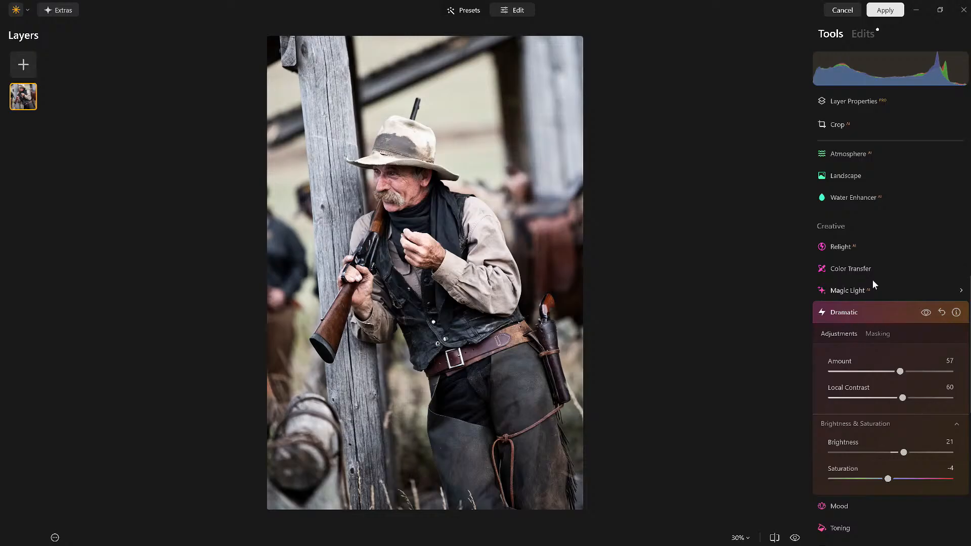
left_click(926, 313)
left_click(926, 312)
left_click(926, 313)
left_click(926, 313)
left_click(899, 310)
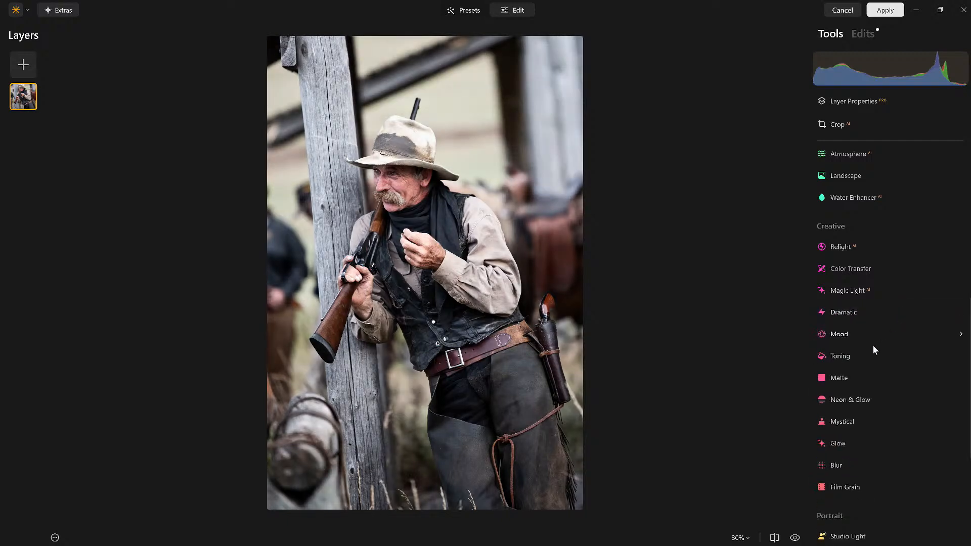
Apply the Wooden creative LUT with the Mood tool at an amount of 68 and compare the photo with and without it.
left_click(838, 335)
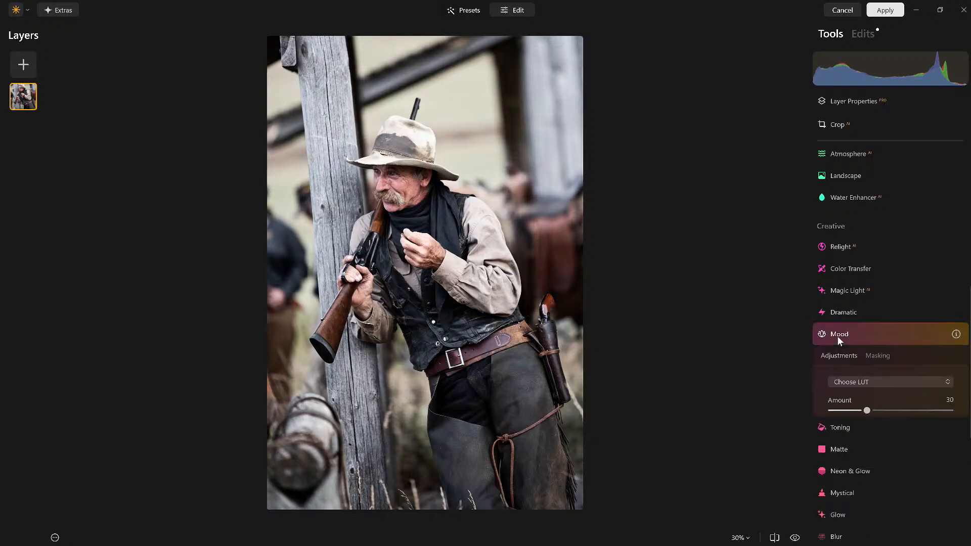
left_click(858, 385)
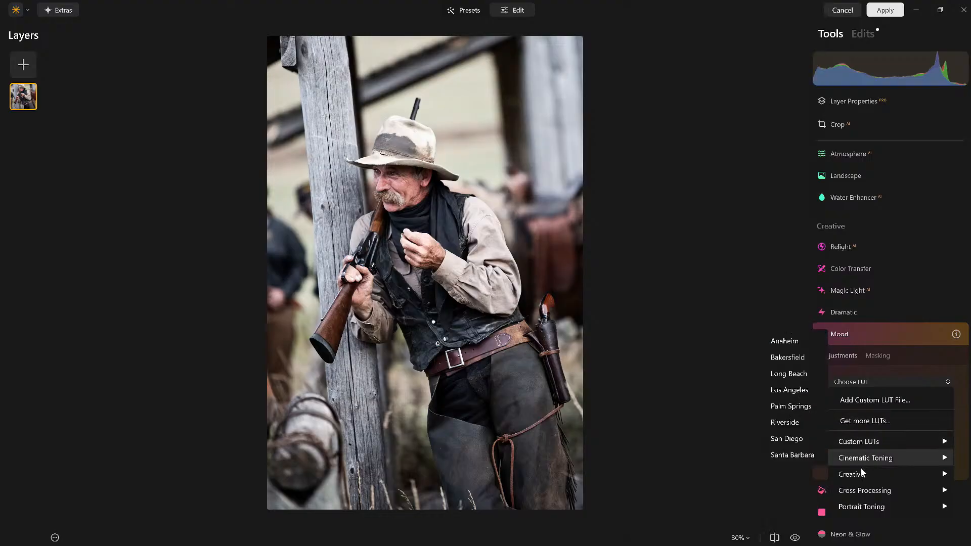
mouse_move(862, 475)
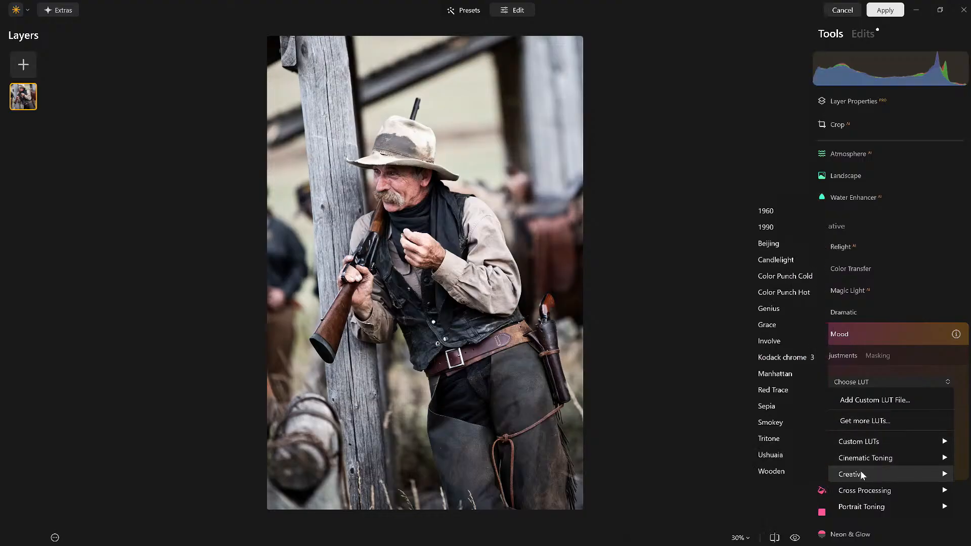
left_click(772, 472)
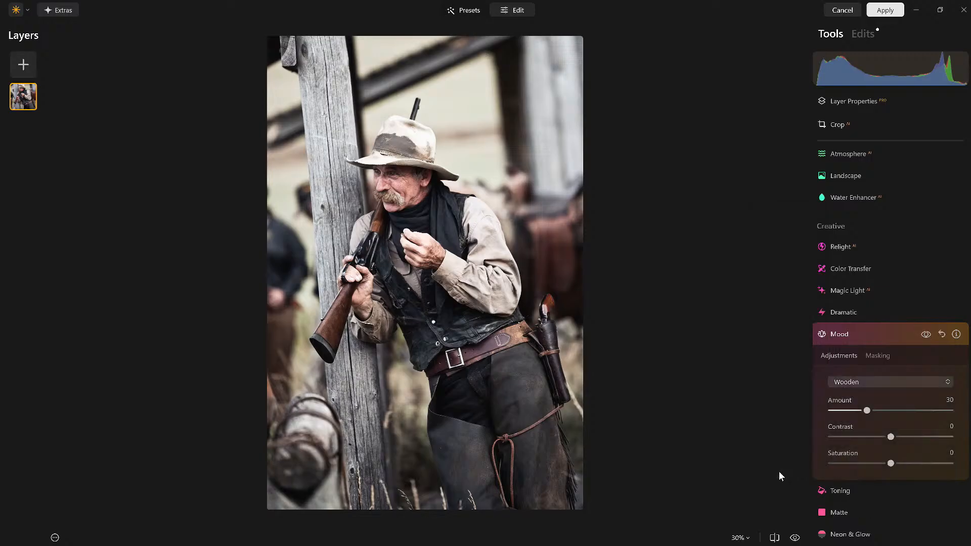
left_click_drag(871, 411, 913, 414)
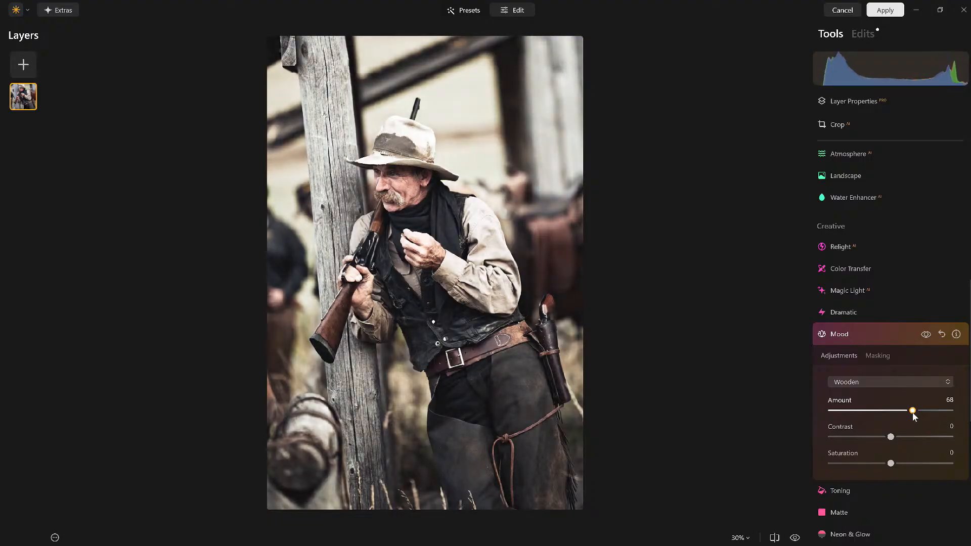
left_click(928, 335)
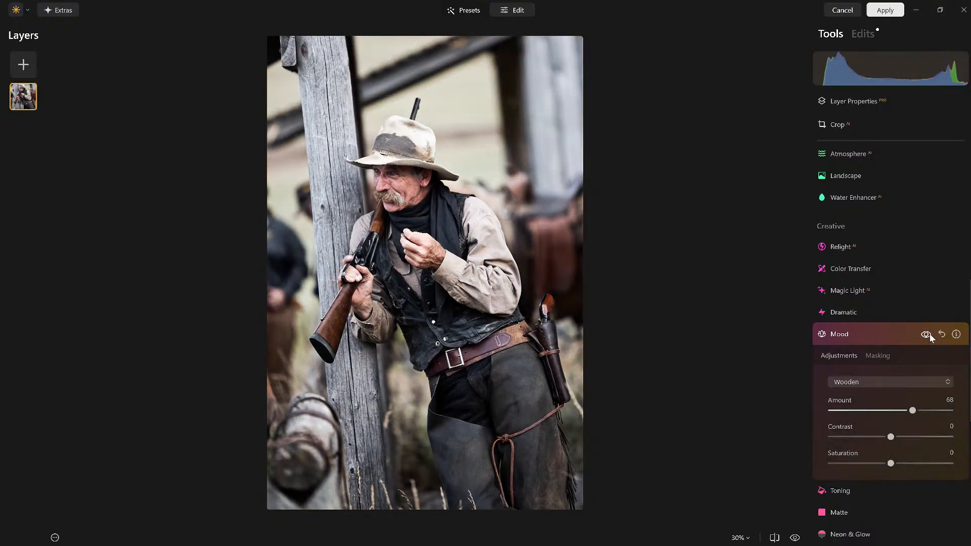
left_click(928, 334)
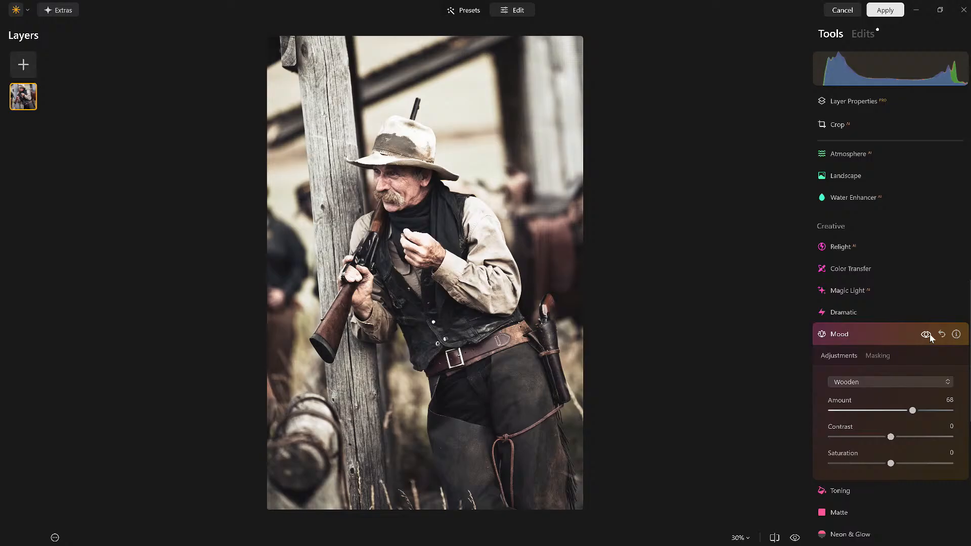
left_click(903, 337)
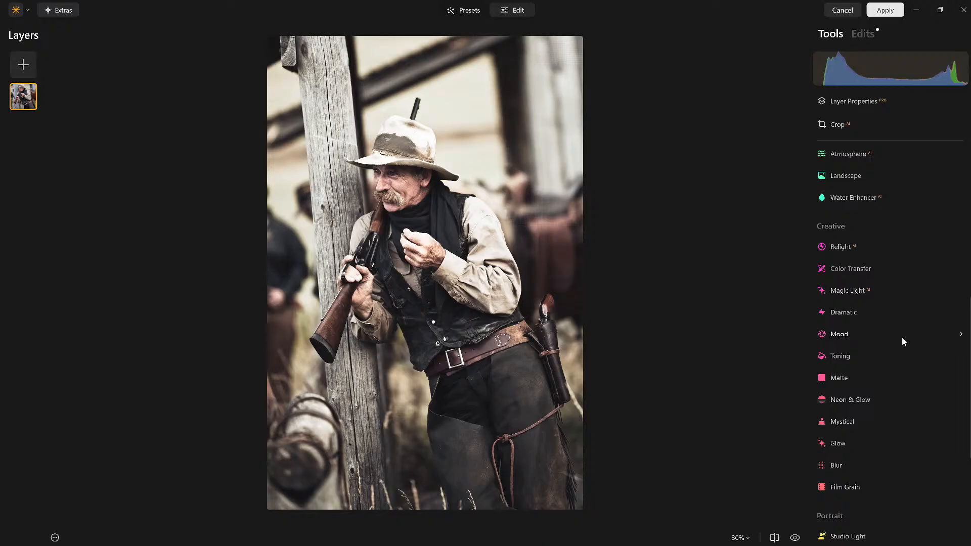
Apply the Mystical effect, compare the photo with and without it, and settle on an amount of 25.
left_click(844, 421)
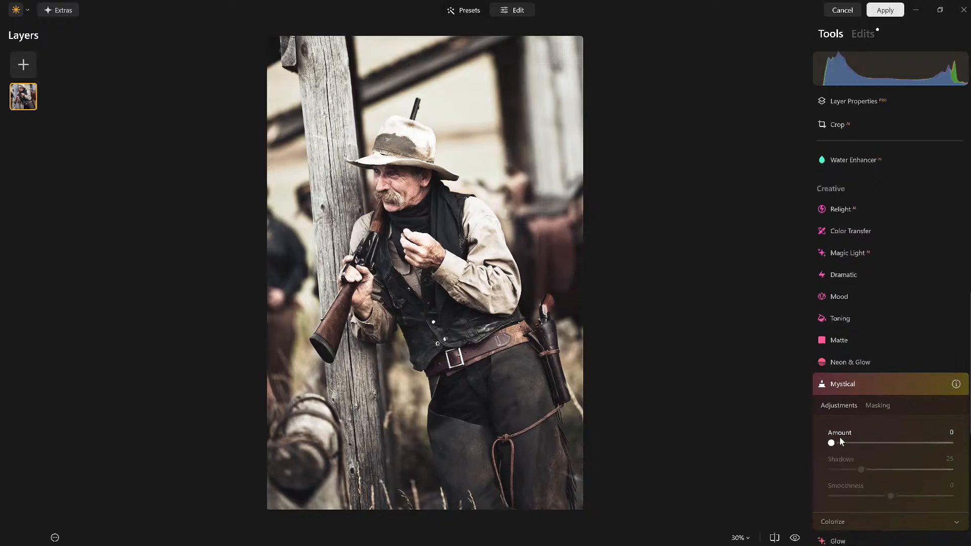
left_click_drag(832, 442, 873, 441)
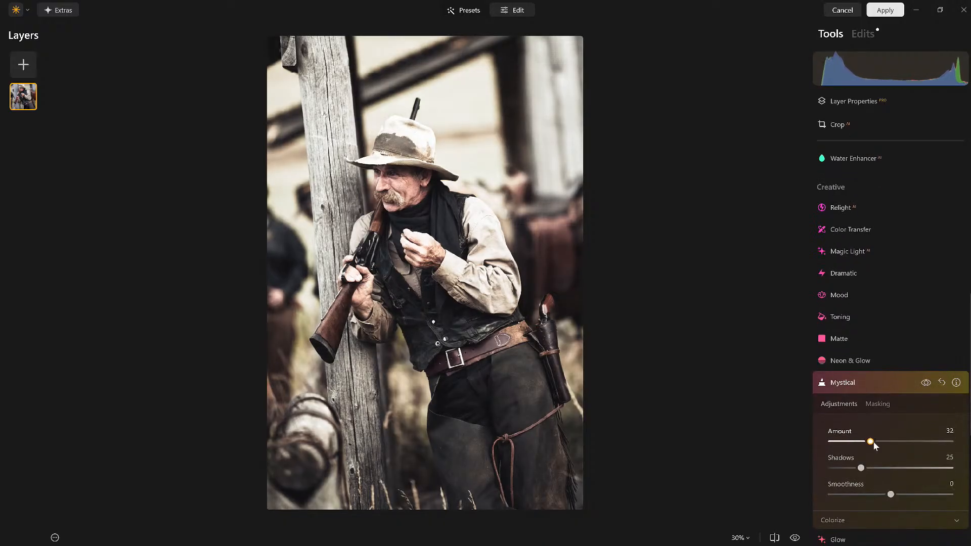
left_click(926, 384)
left_click(925, 383)
left_click(925, 383)
left_click(925, 384)
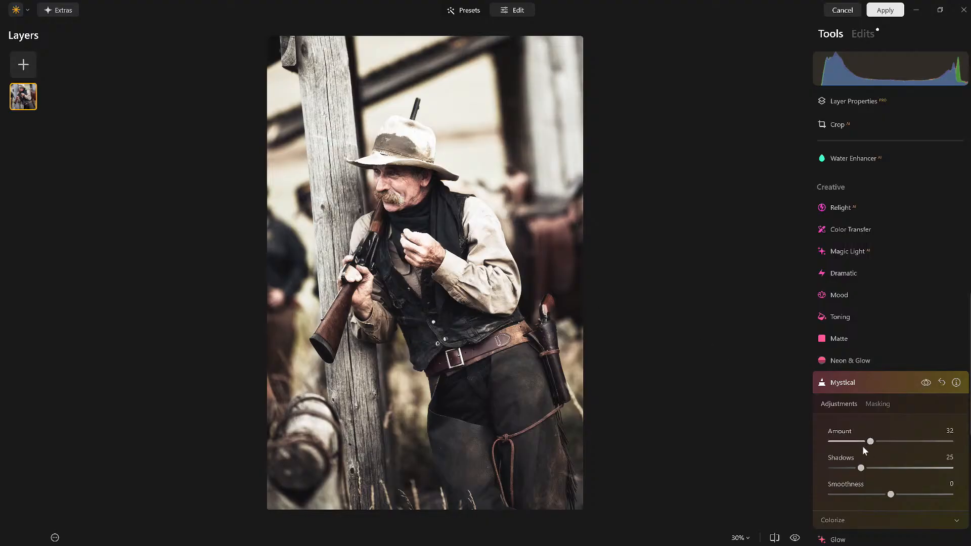
left_click_drag(871, 442, 861, 443)
Save the current edits as a preset and name it Cowboy v2.
left_click(55, 539)
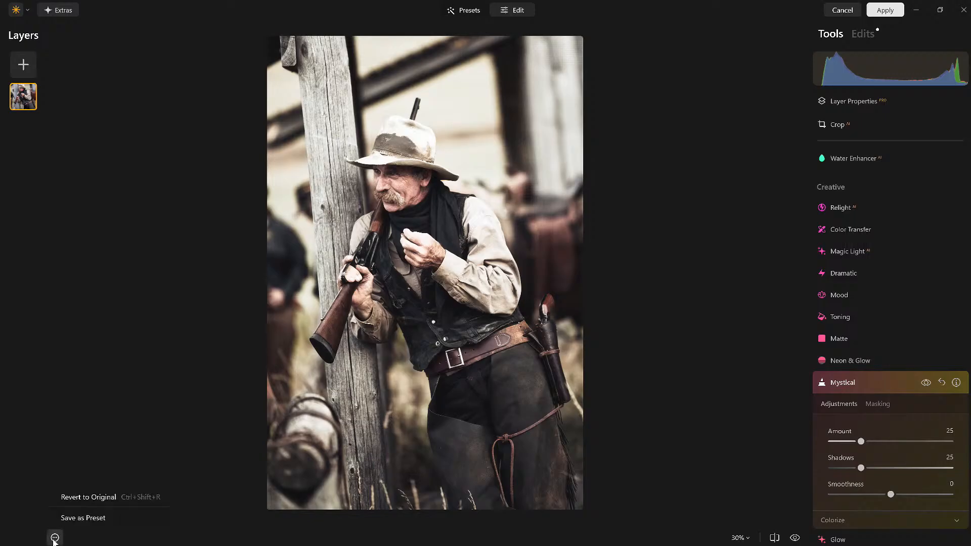
left_click(100, 518)
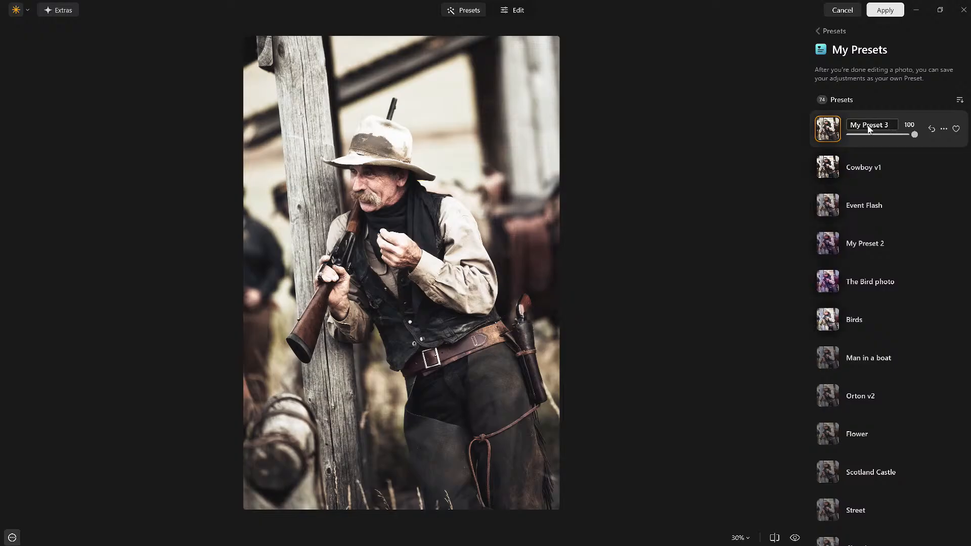
left_click_drag(888, 125, 868, 130)
double_click(874, 126)
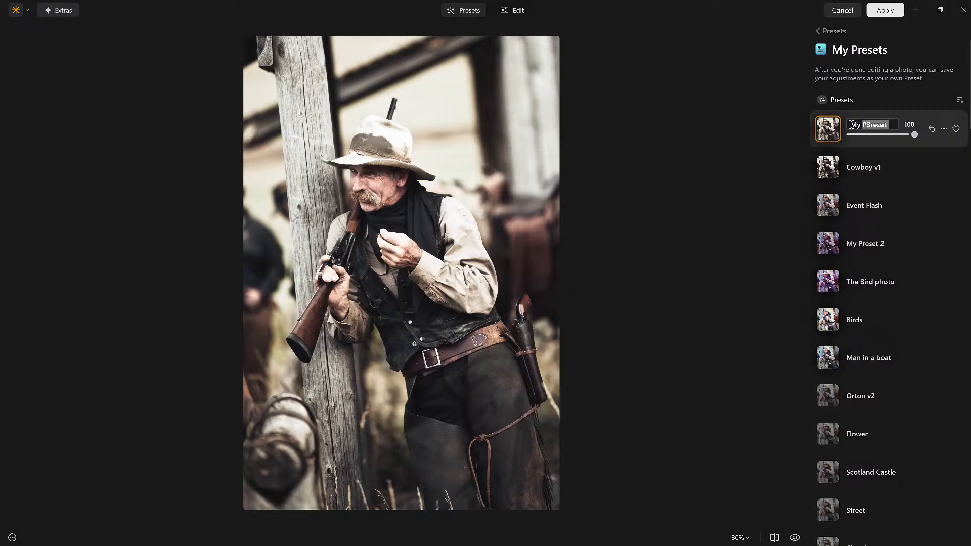
left_click_drag(852, 125, 850, 125)
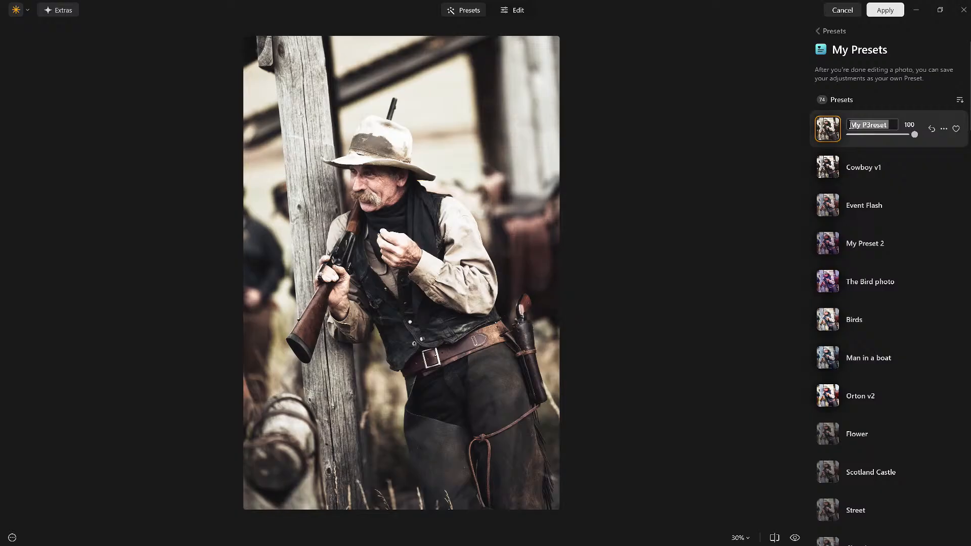
key("BackSpace")
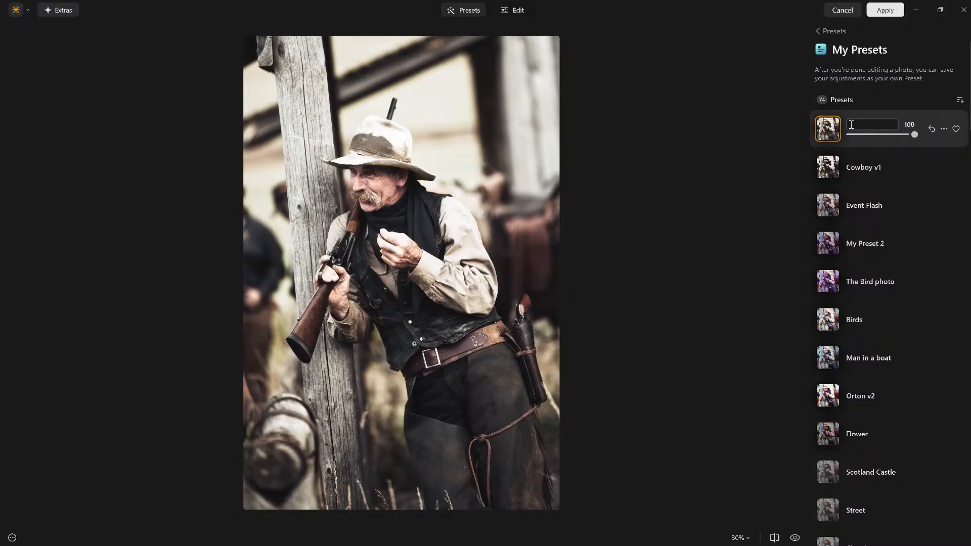
type("Cow")
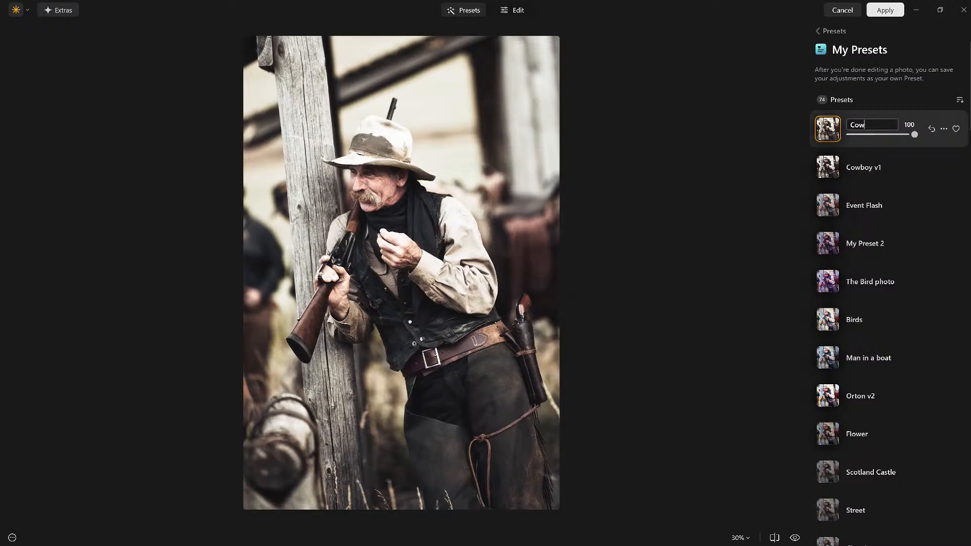
type("boy v2")
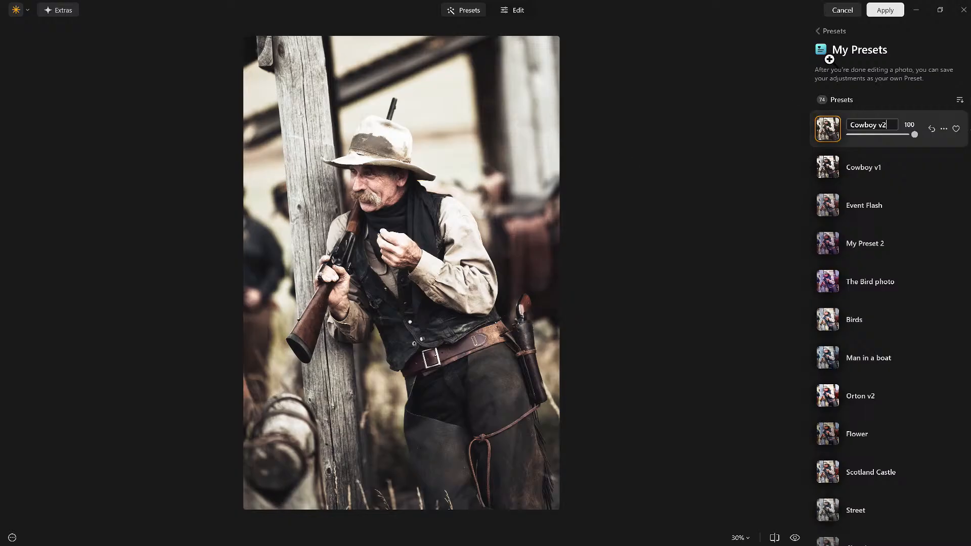
Apply the edits to send the photo back to Lightroom Classic and view it there with the lights out.
left_click(894, 9)
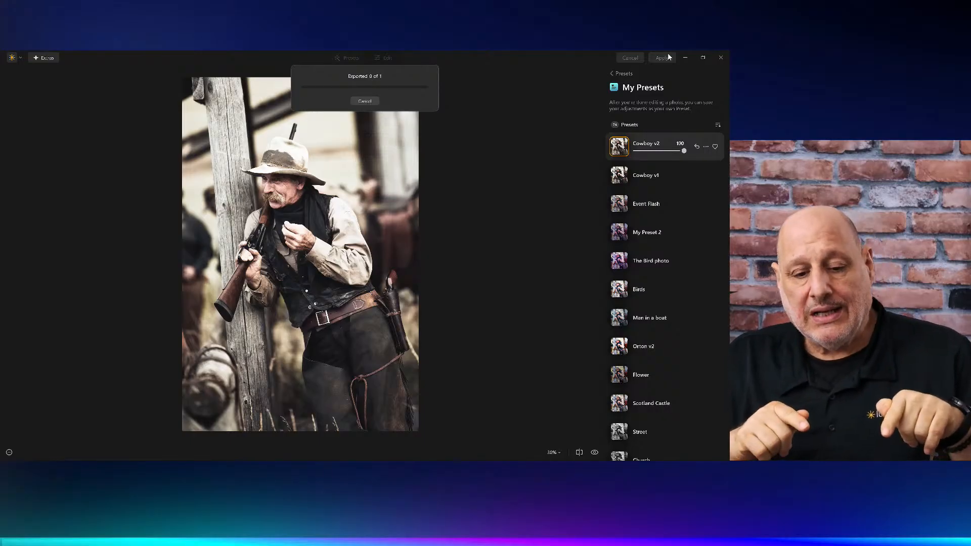
left_click(664, 57)
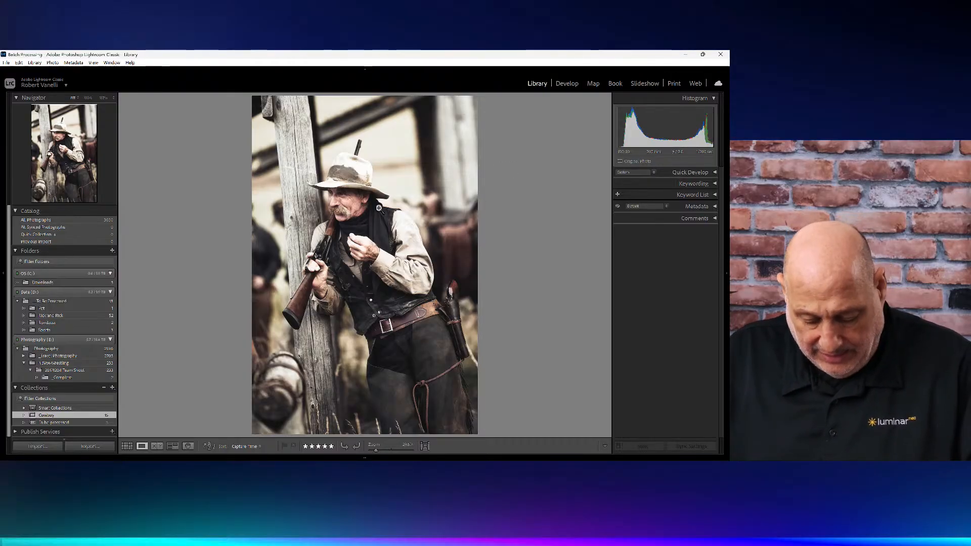
key("l")
key("l")
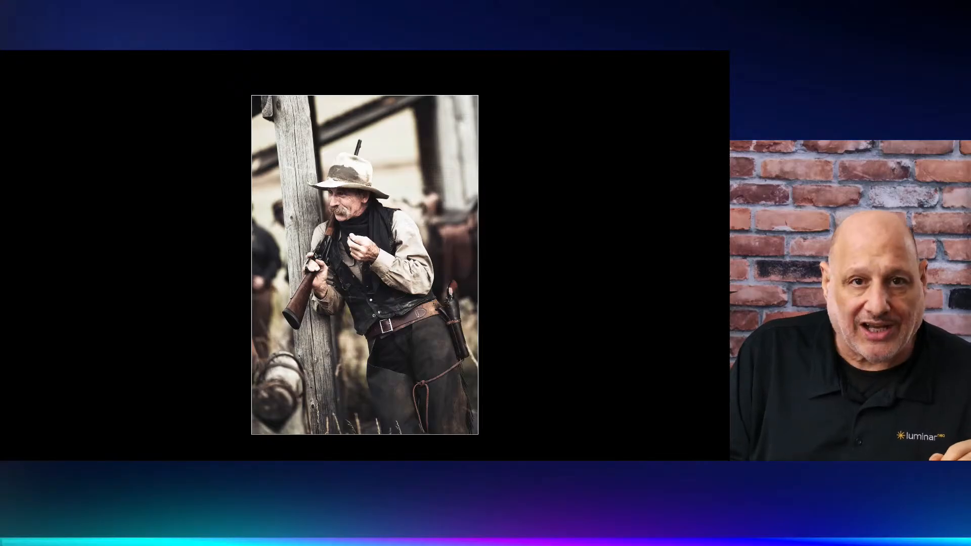
key("l")
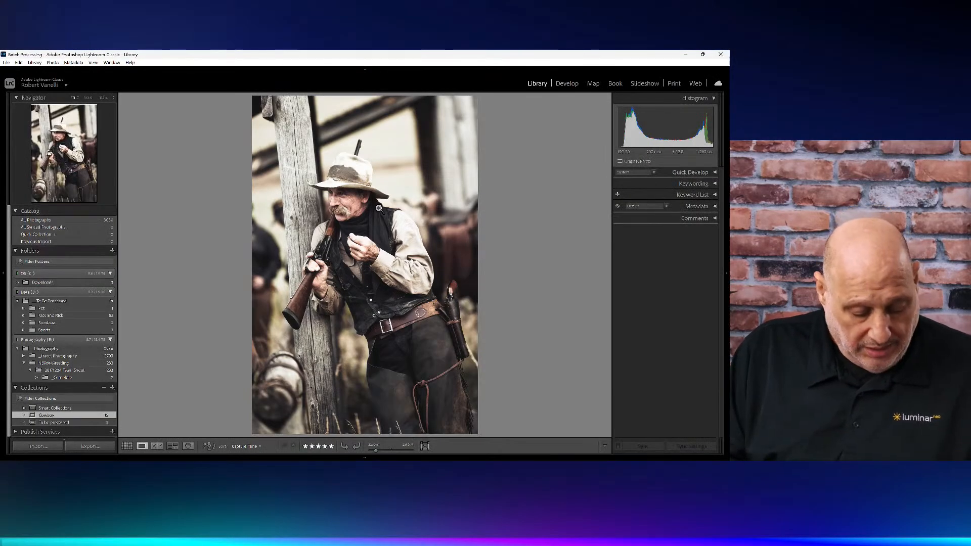
Crop the South Dakota-7435 photo in Develop more tightly around the cowboy with crossed arms, to about 3580 x 5365 pixels.
key("g")
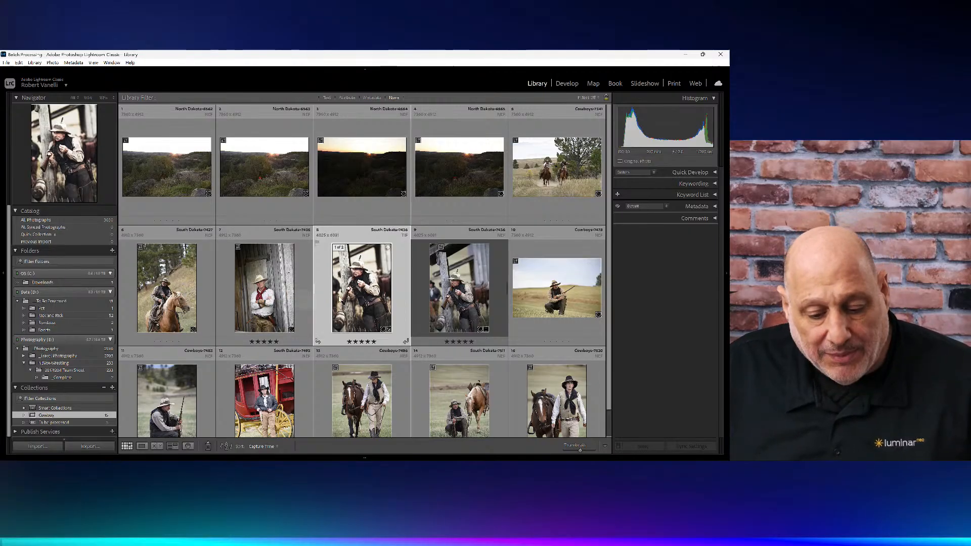
double_click(264, 290)
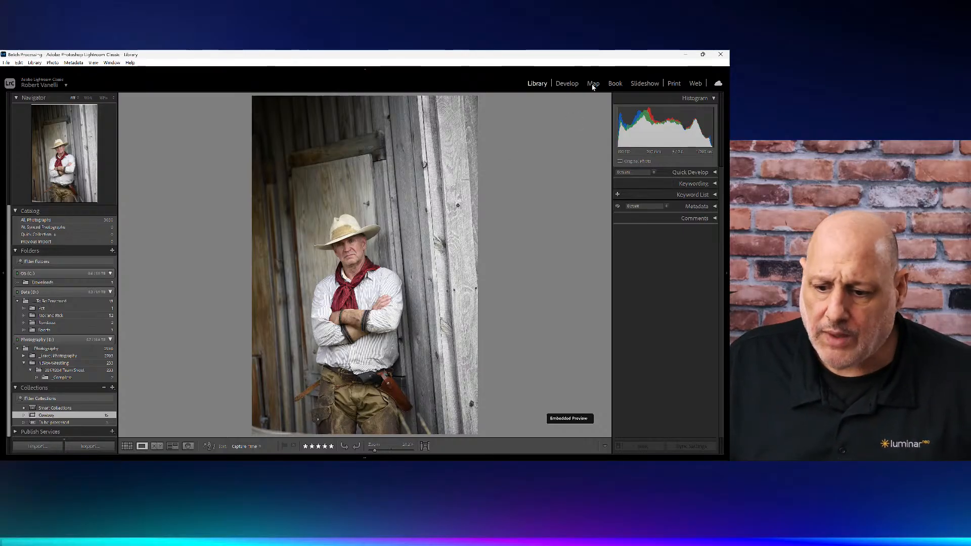
left_click(573, 87)
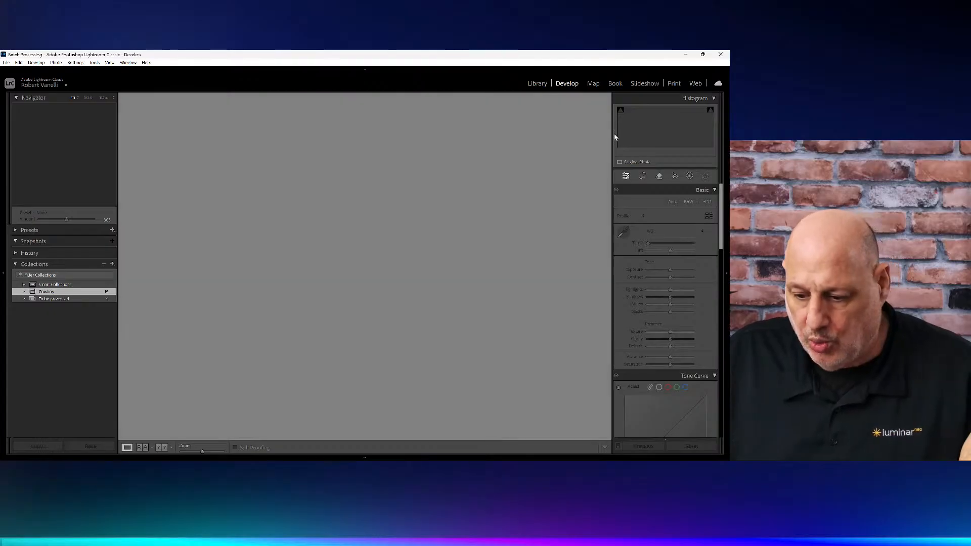
left_click(642, 177)
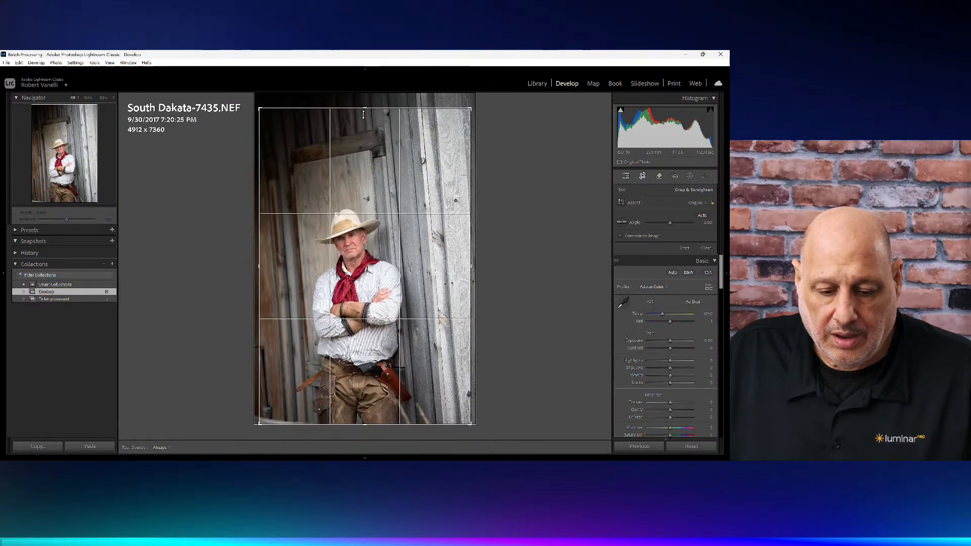
left_click_drag(363, 115, 372, 206)
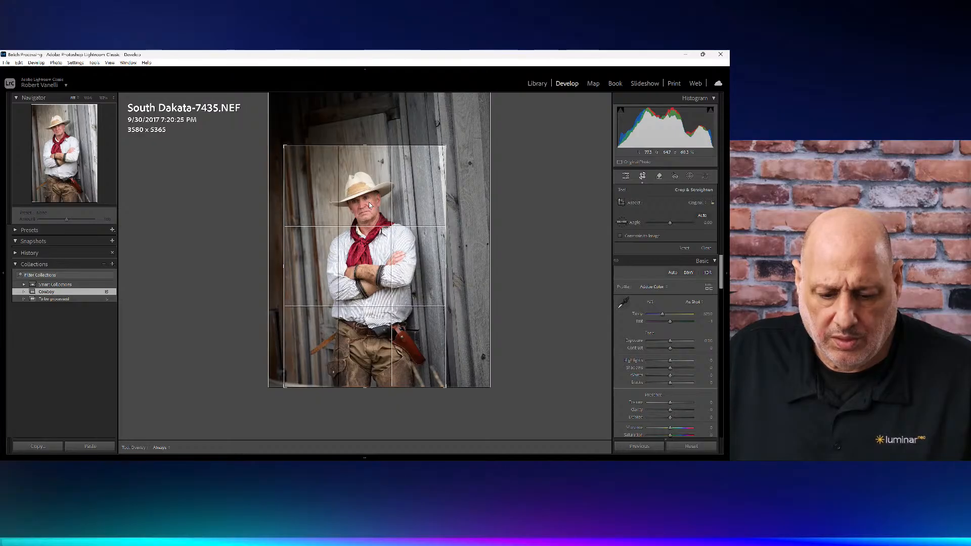
key("Return")
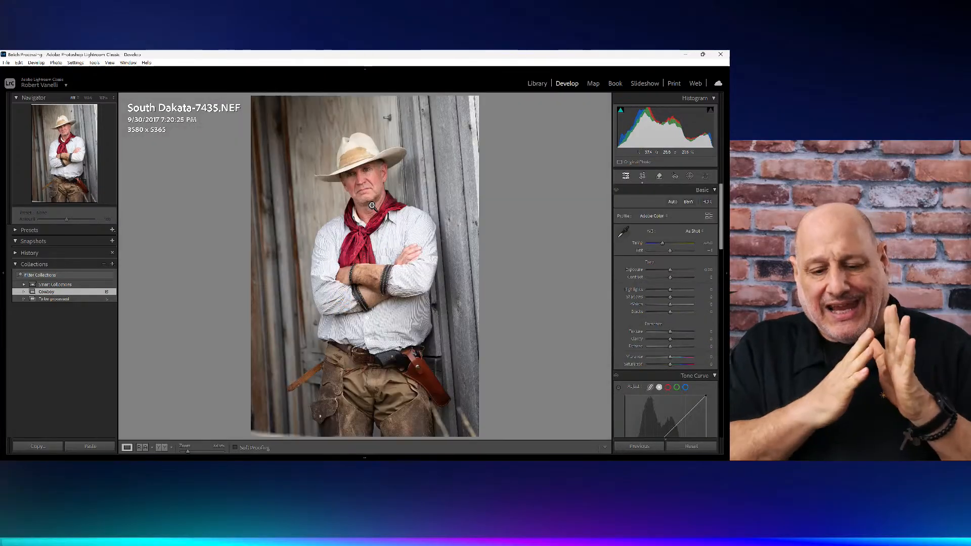
Export South Dakota-7435, the horseback rider and the crouching rifleman as 16-bit Adobe RGB (1998) TIFF files to Dakota's _To Be Processed folder.
key("g")
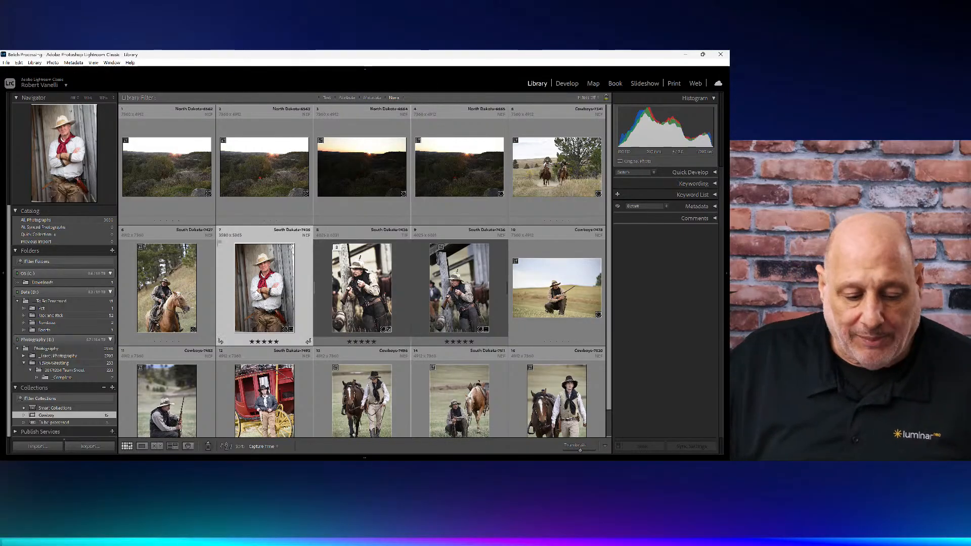
left_click(183, 285, "ctrl")
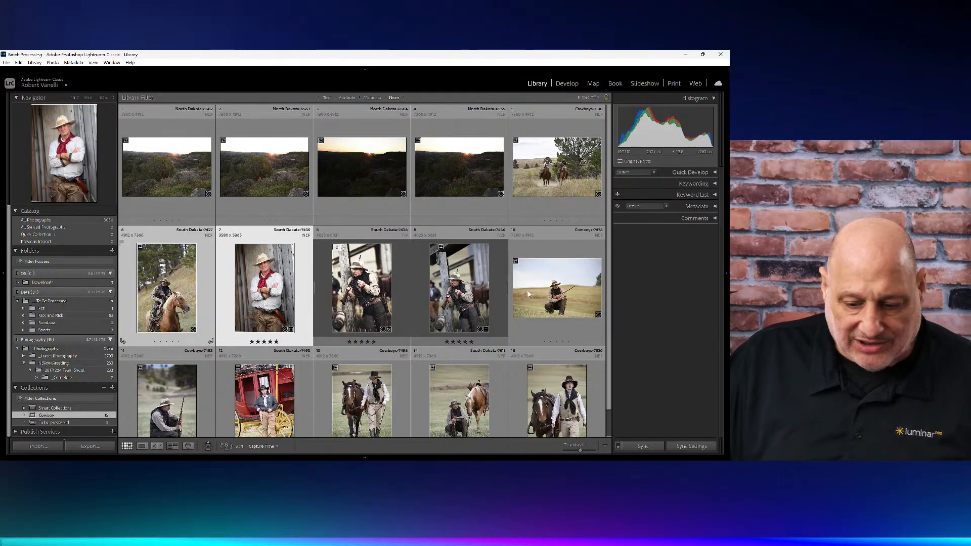
left_click(562, 292, "ctrl")
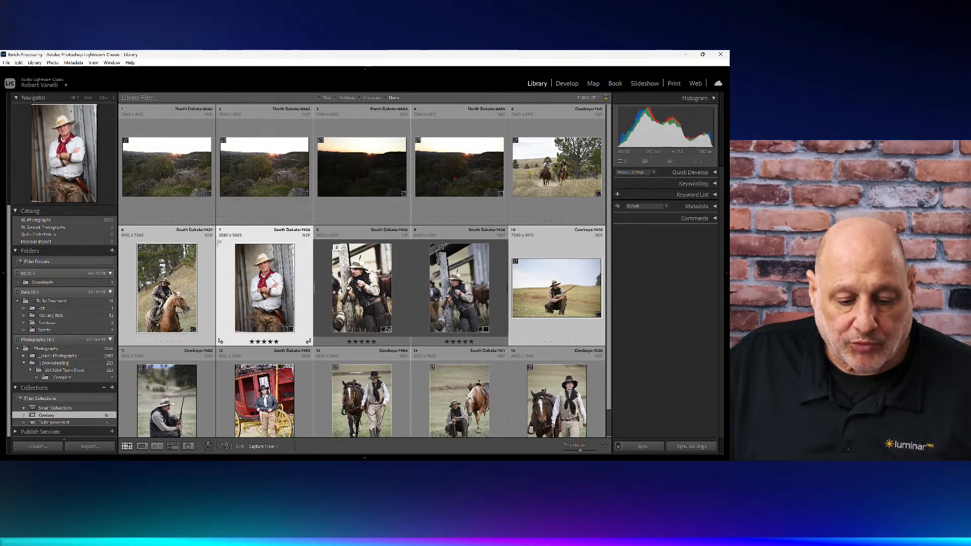
right_click(274, 284)
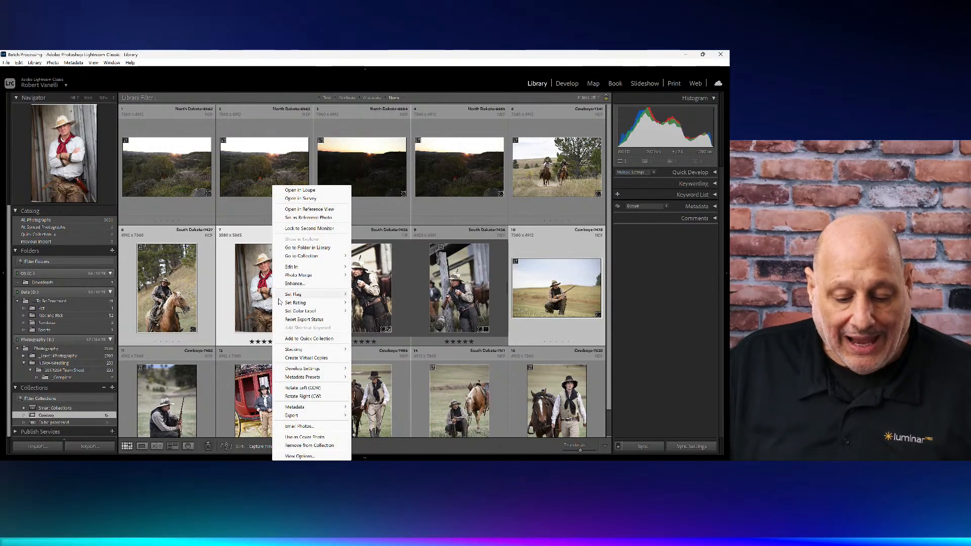
mouse_move(297, 418)
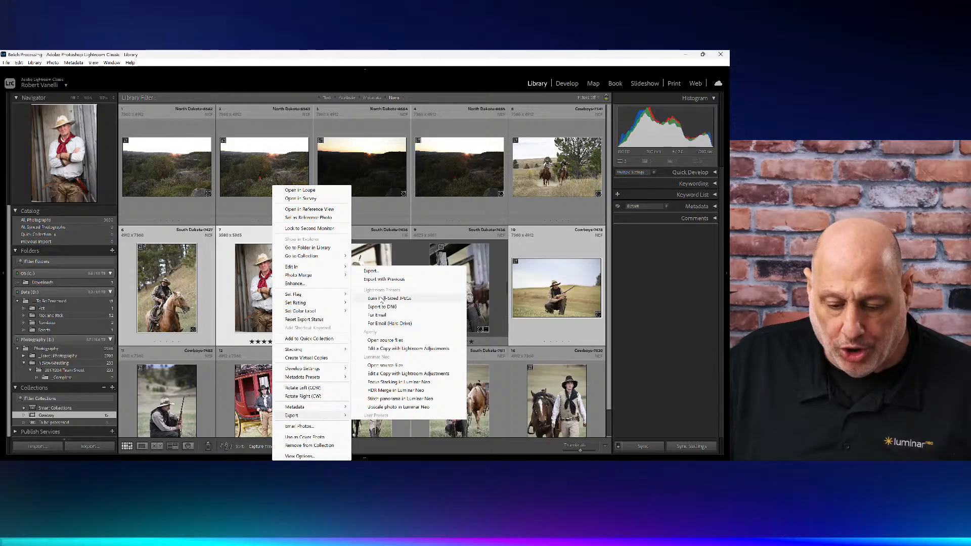
left_click(378, 273)
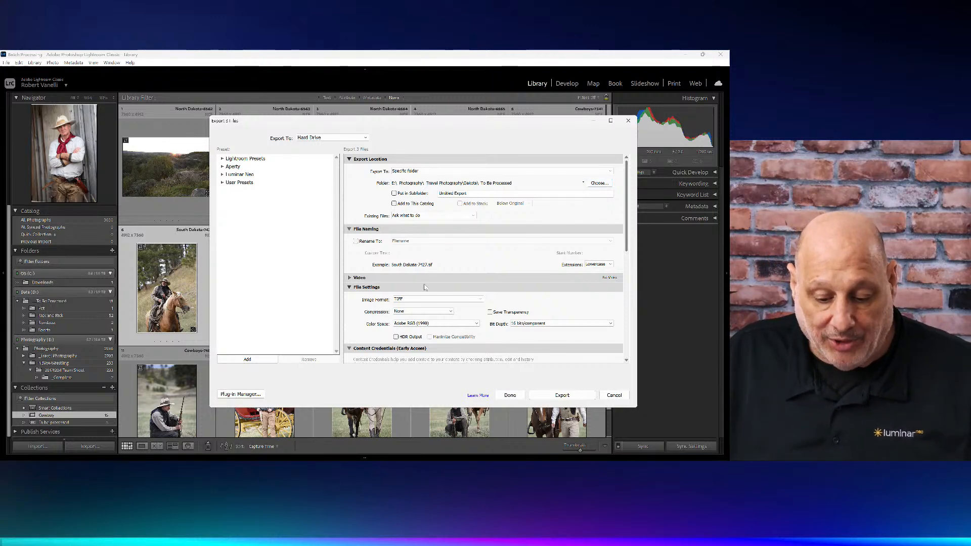
left_click(561, 395)
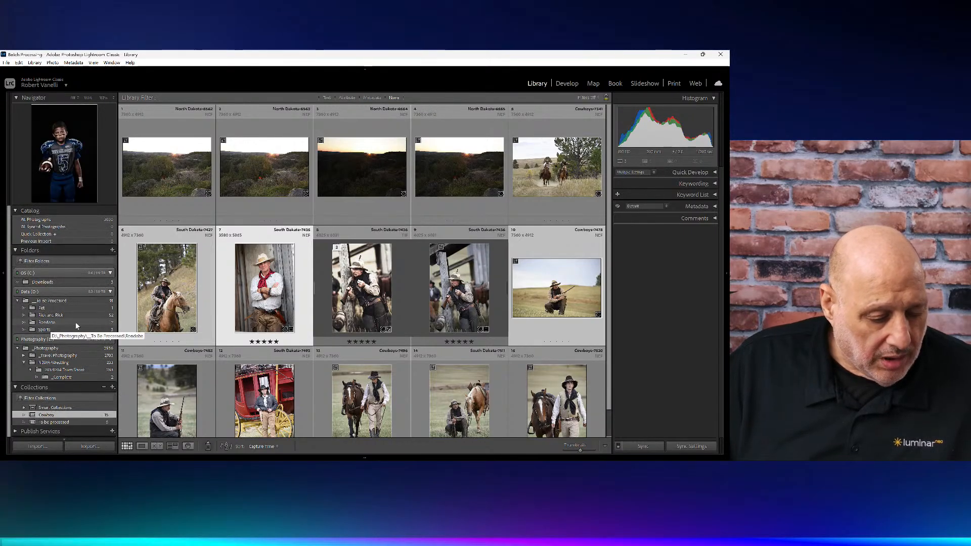
Select only the photo of the cowboy with crossed arms and go to its folder in the Library.
right_click(263, 282)
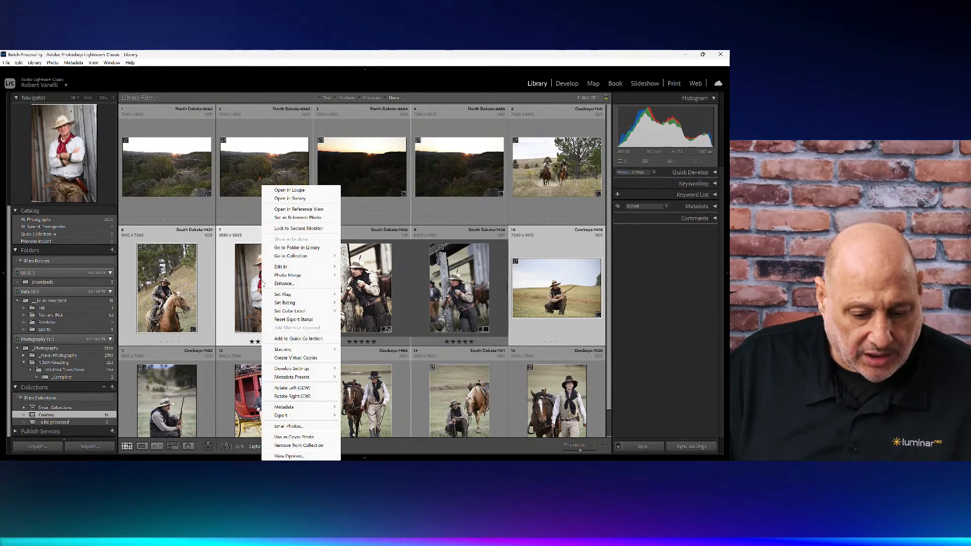
left_click(357, 280)
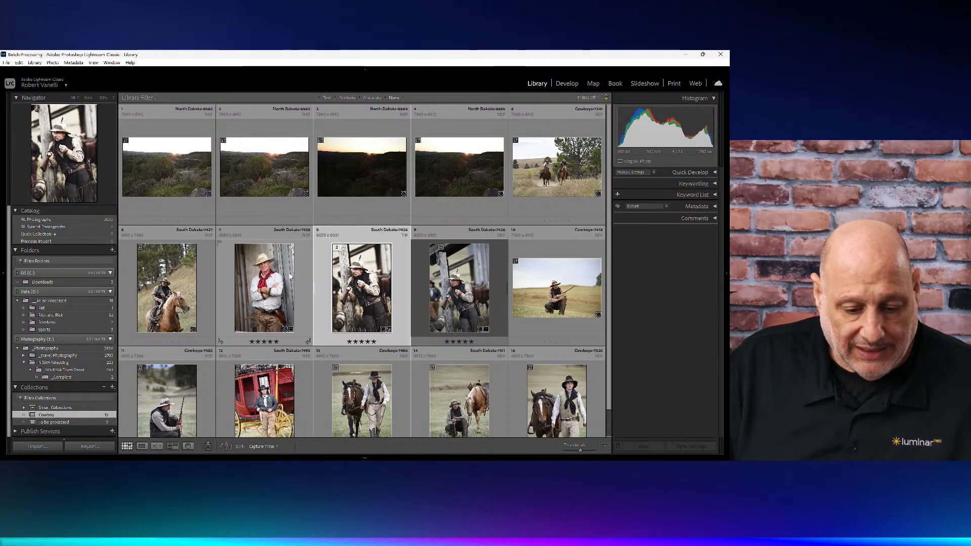
left_click(290, 276)
right_click(280, 277)
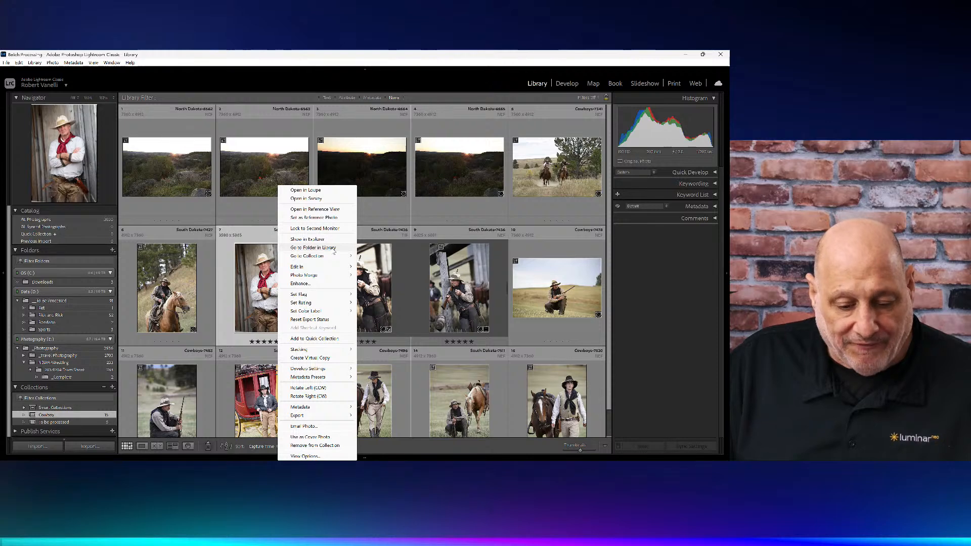
left_click(313, 247)
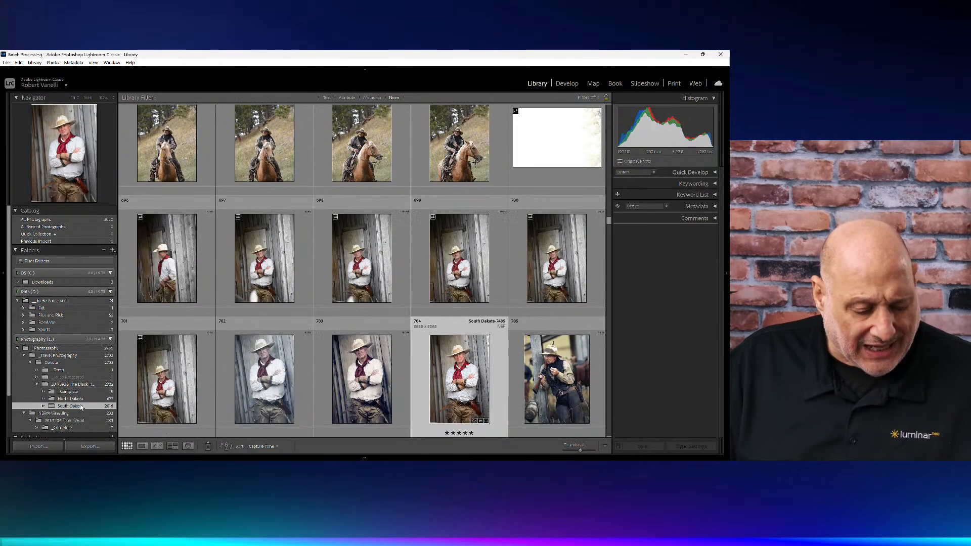
scroll(81, 408, "down", 1)
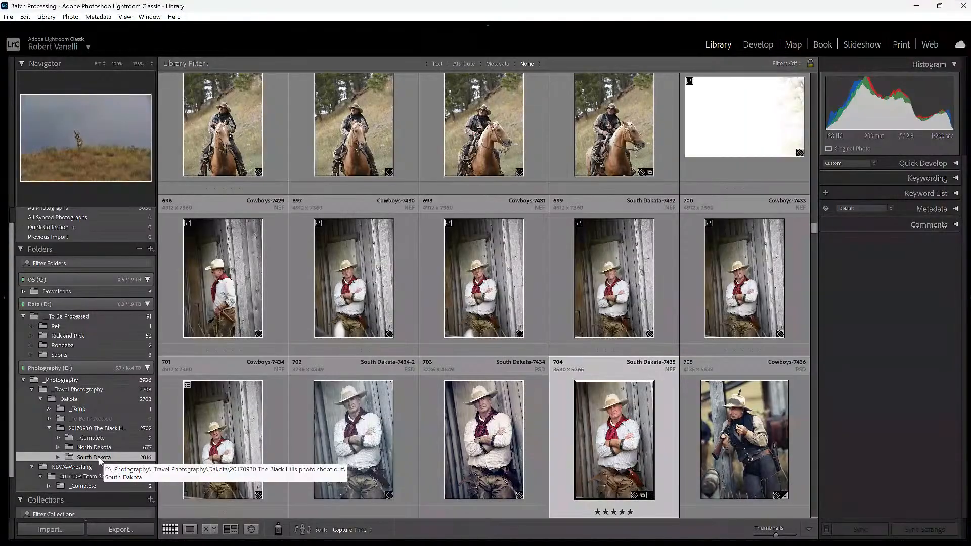
Synchronize the _To Be Processed folder under Dakota, importing new photos and scanning for metadata updates.
right_click(110, 418)
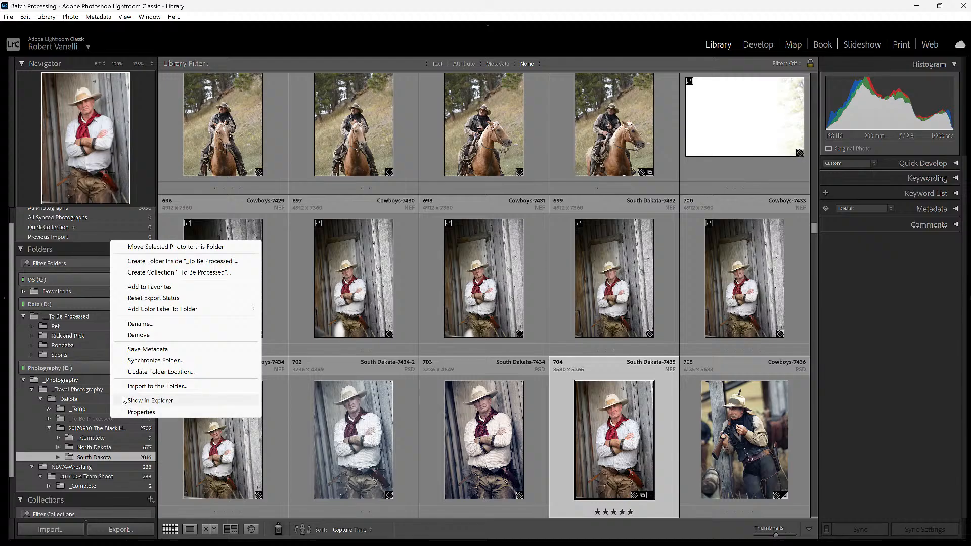
left_click(156, 361)
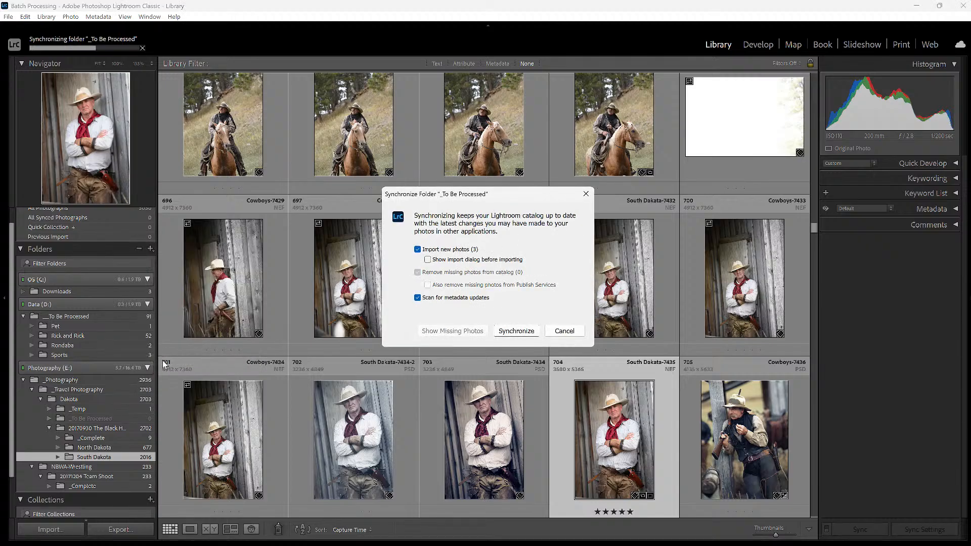
left_click(509, 332)
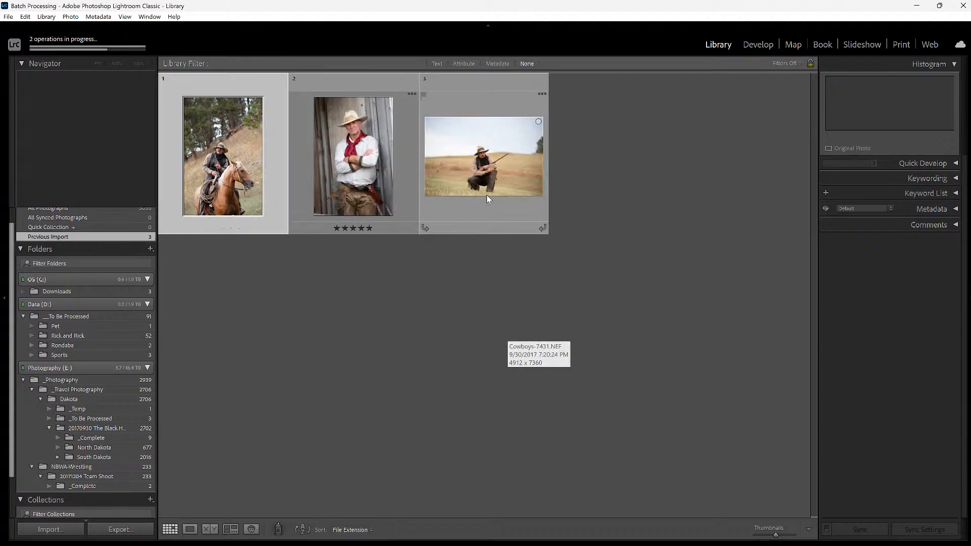
scroll(89, 481, "down", 1)
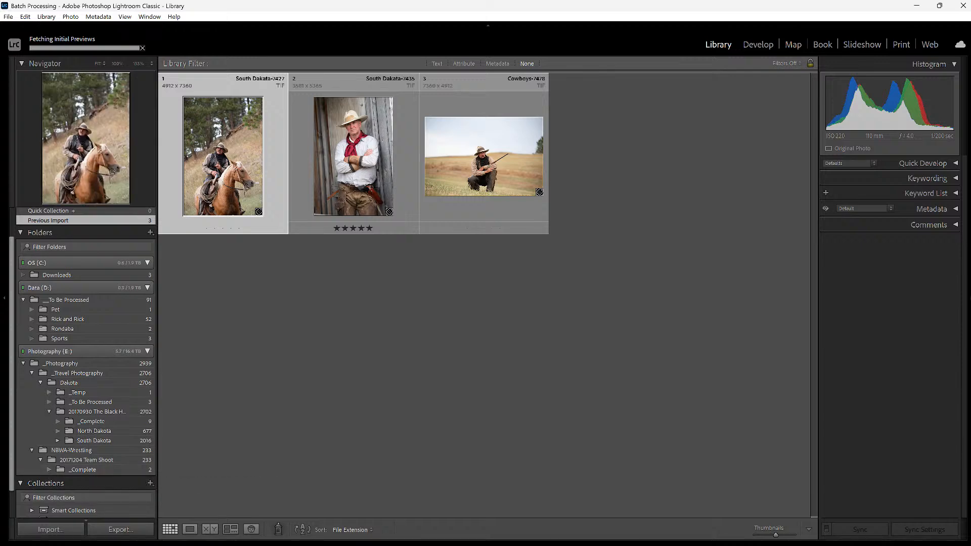
Switch to Luminar Neo and open Dakota's _To Be Processed folder in the catalog.
key("super")
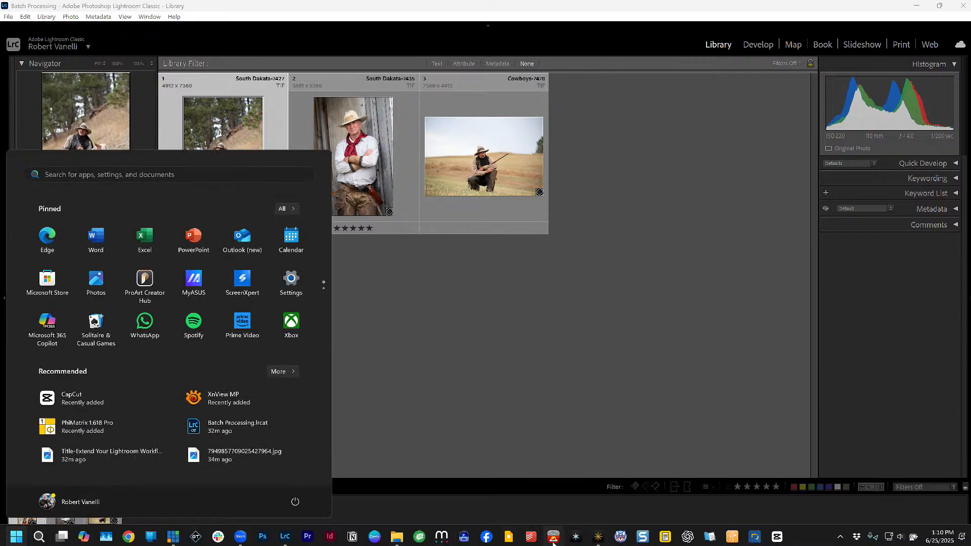
left_click(598, 538)
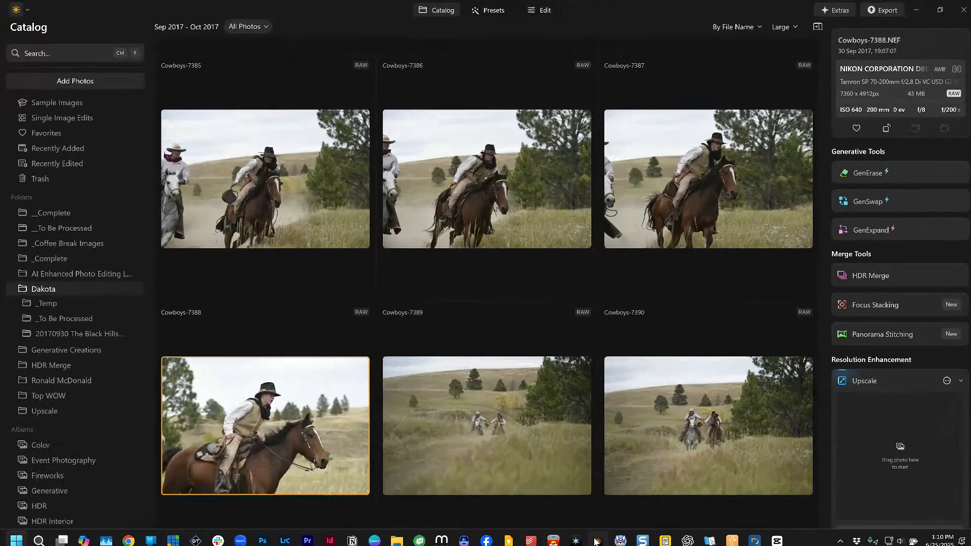
left_click(61, 318)
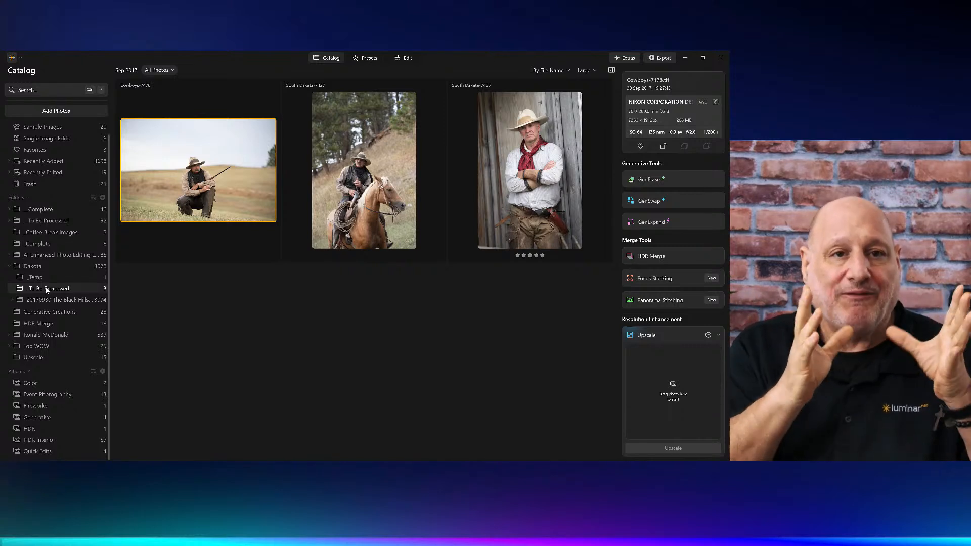
scroll(47, 291, "up", 1)
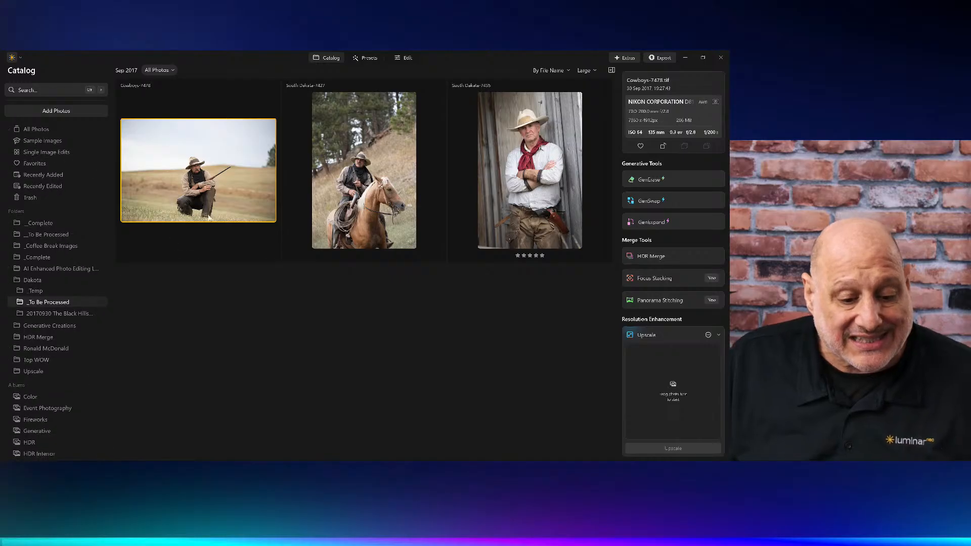
Apply the Cowboy v1 preset from My Presets to the South Dakota-7427 horseback rider photo and reduce its strength to below 68.
left_click(369, 189)
right_click(369, 190)
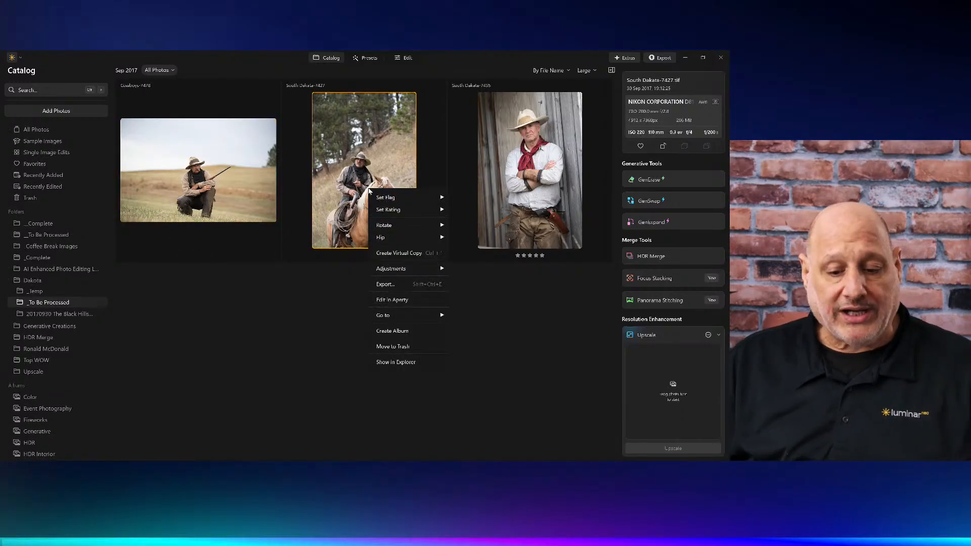
left_click(370, 60)
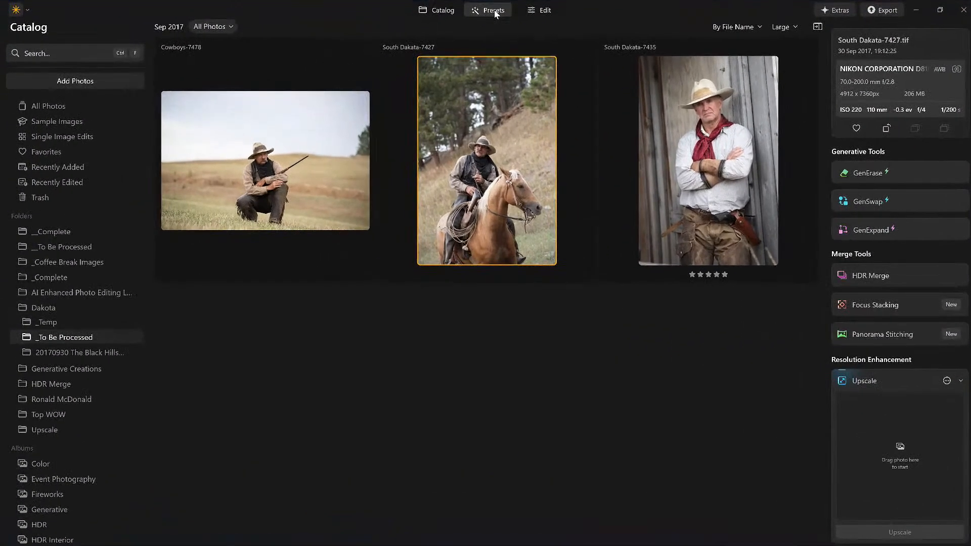
left_click(494, 10)
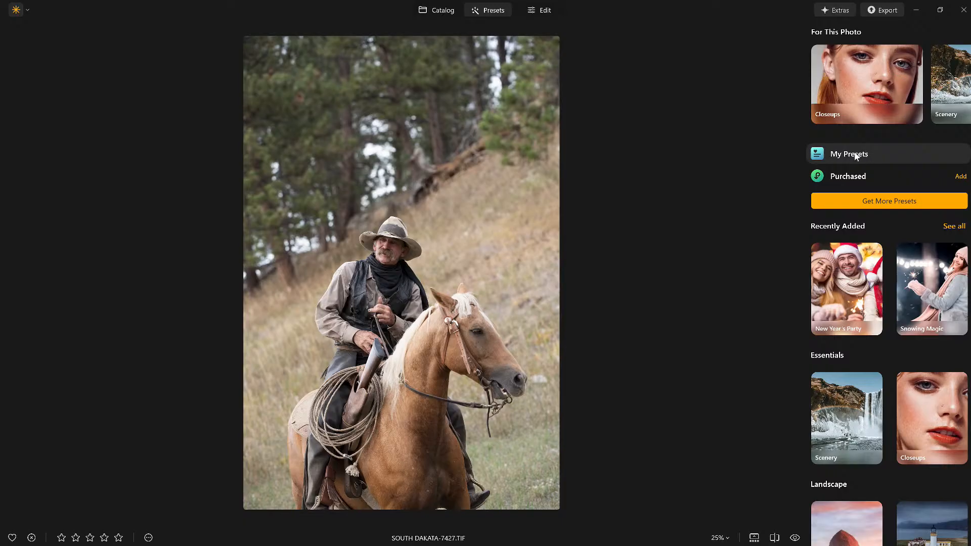
left_click(856, 155)
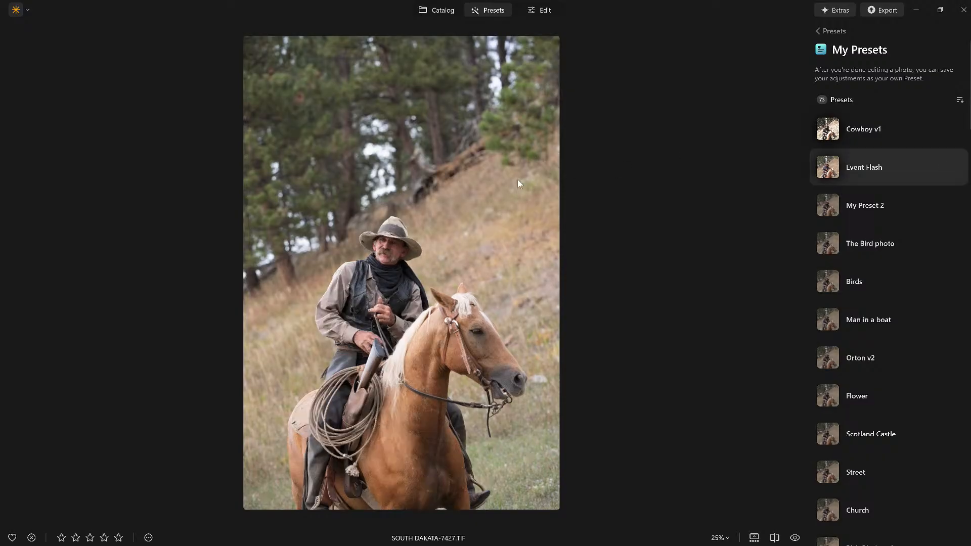
left_click(910, 130)
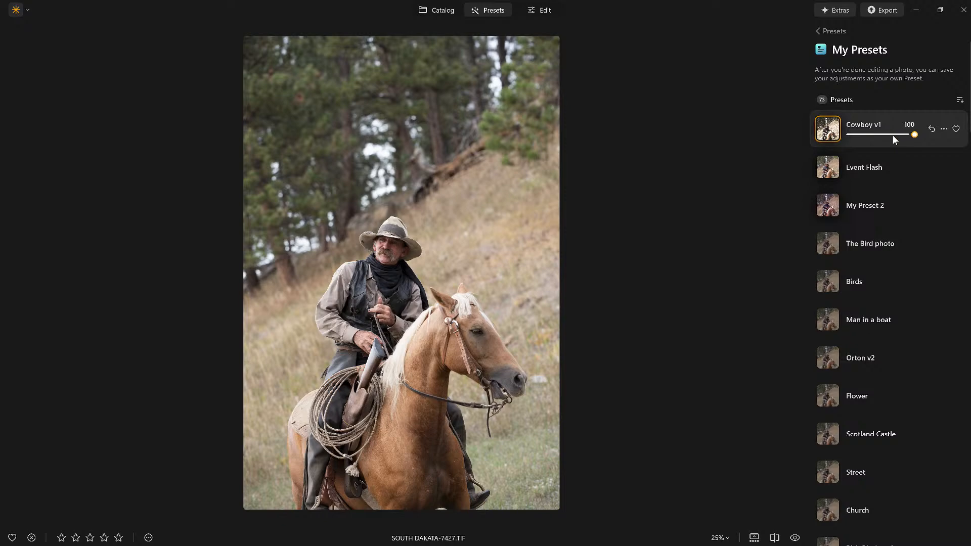
left_click(893, 135)
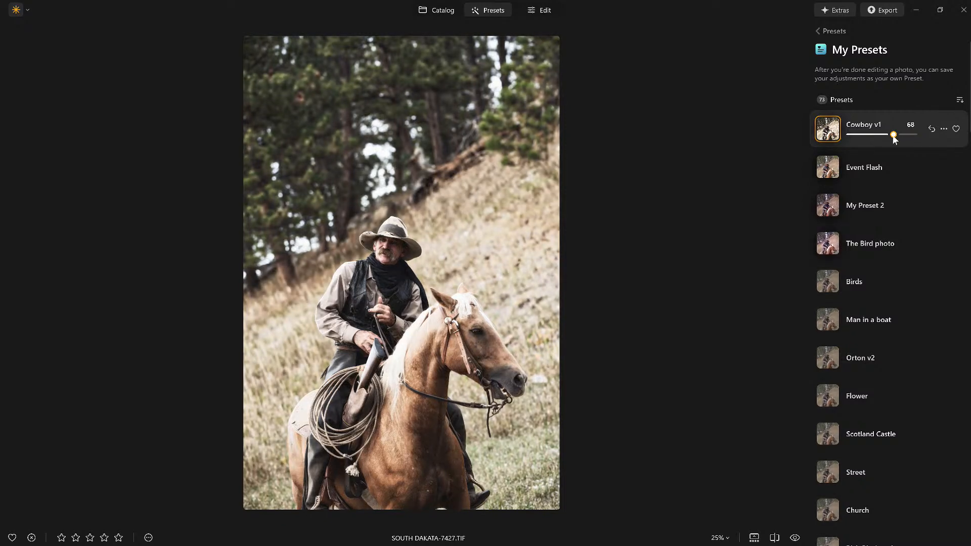
left_click_drag(893, 135, 887, 135)
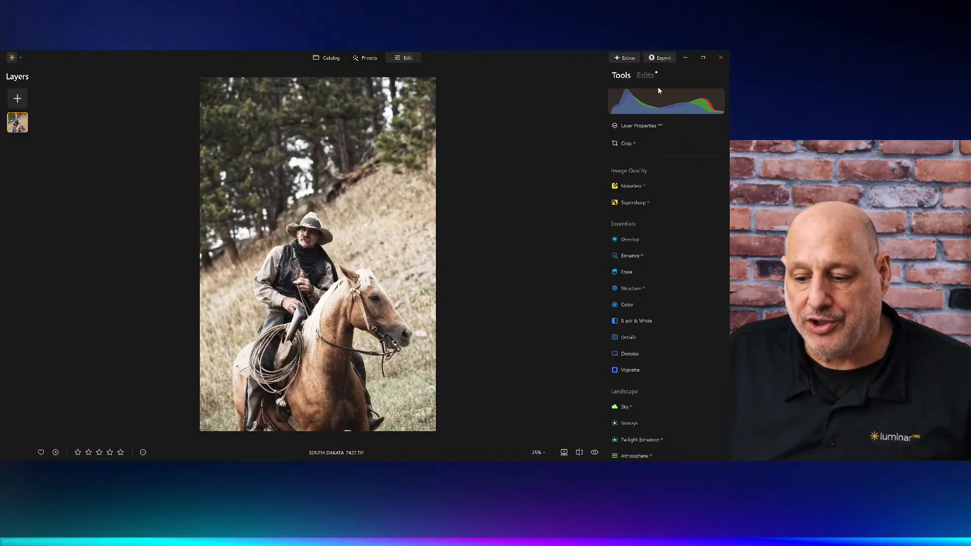
Review the preset's edits on the rider photo, compare Mystical off and on, and lower the Mystical Amount to about 15.
left_click(646, 76)
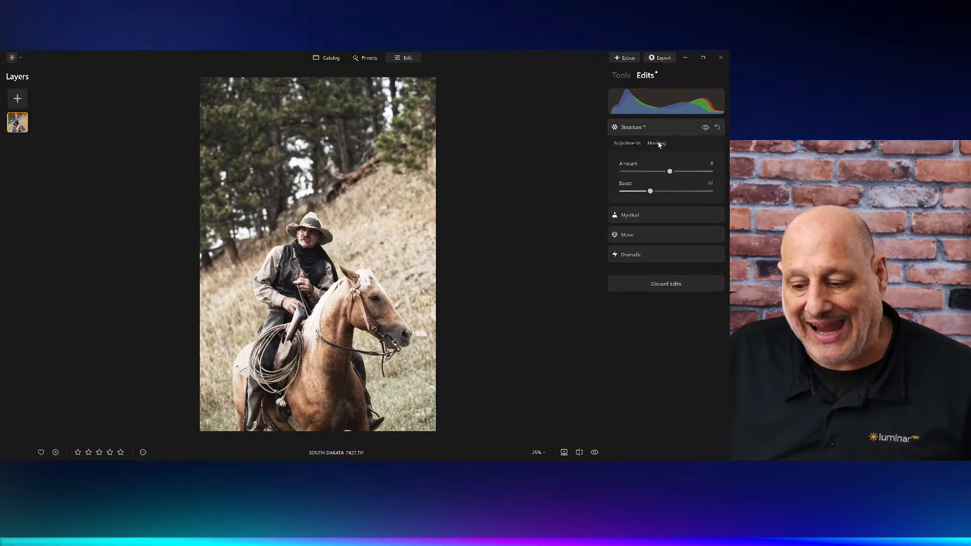
left_click(644, 213)
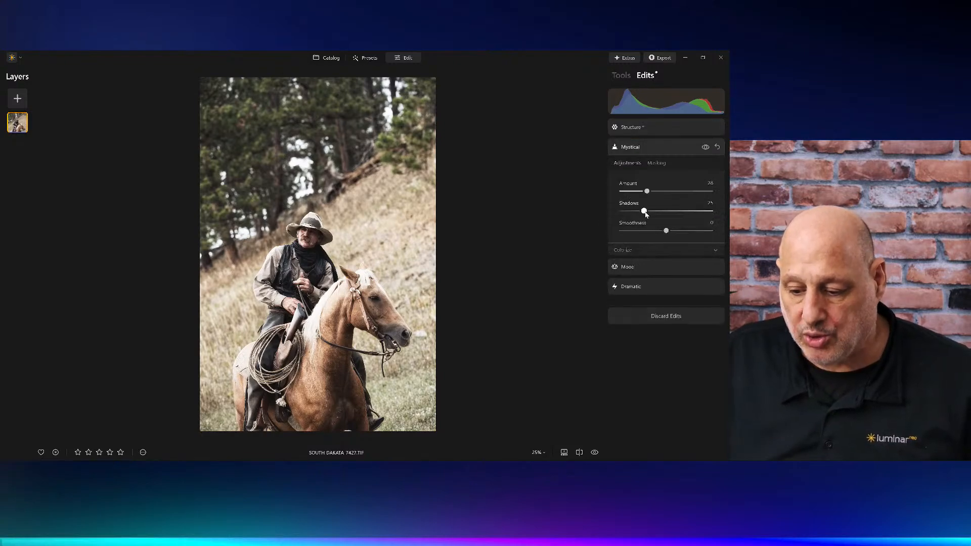
left_click(705, 147)
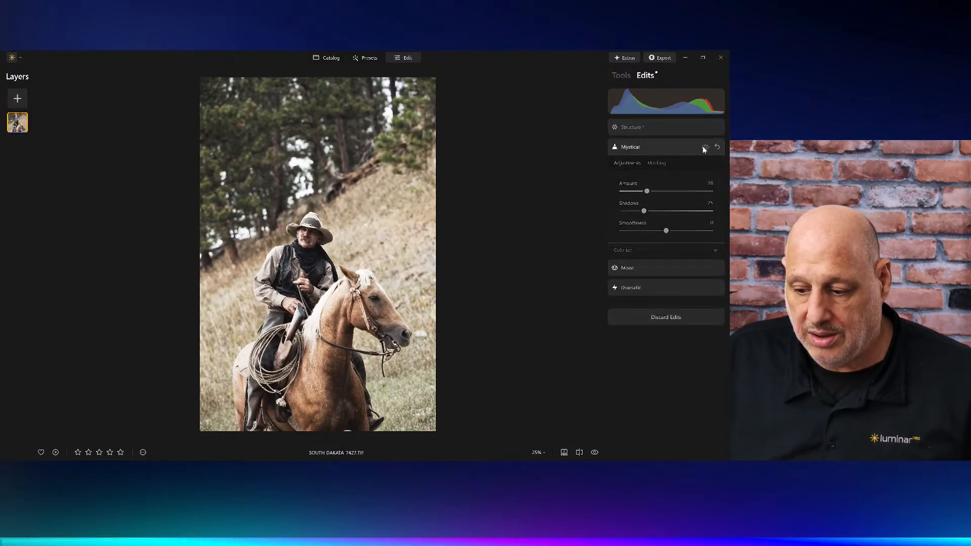
left_click(705, 147)
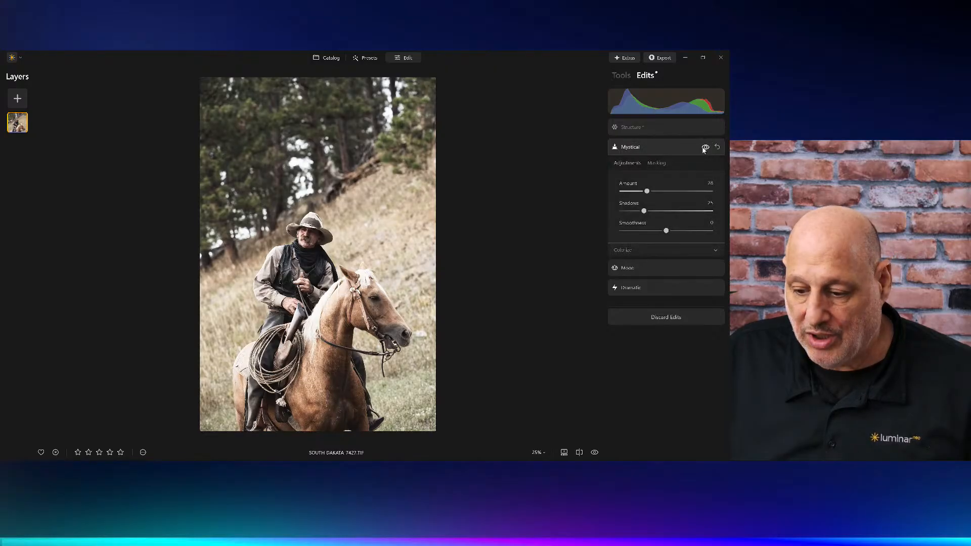
left_click_drag(647, 191, 636, 195)
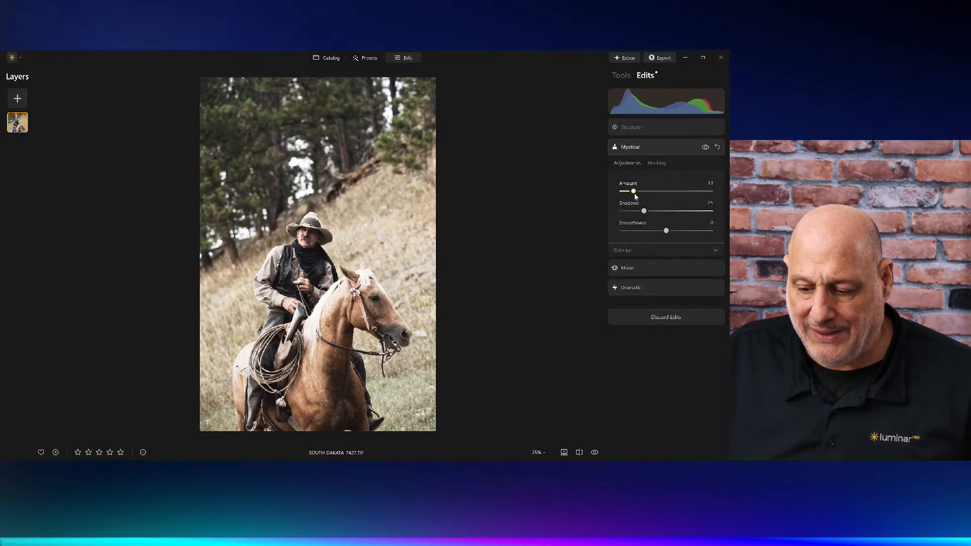
left_click(640, 128)
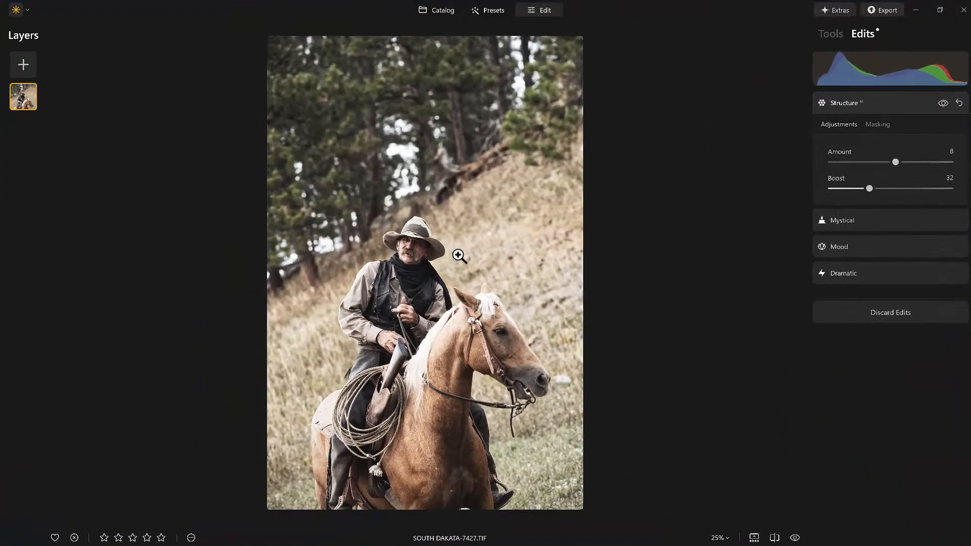
Copy the adjustments of the South Dakota-7427 horseback rider photo.
right_click(457, 255)
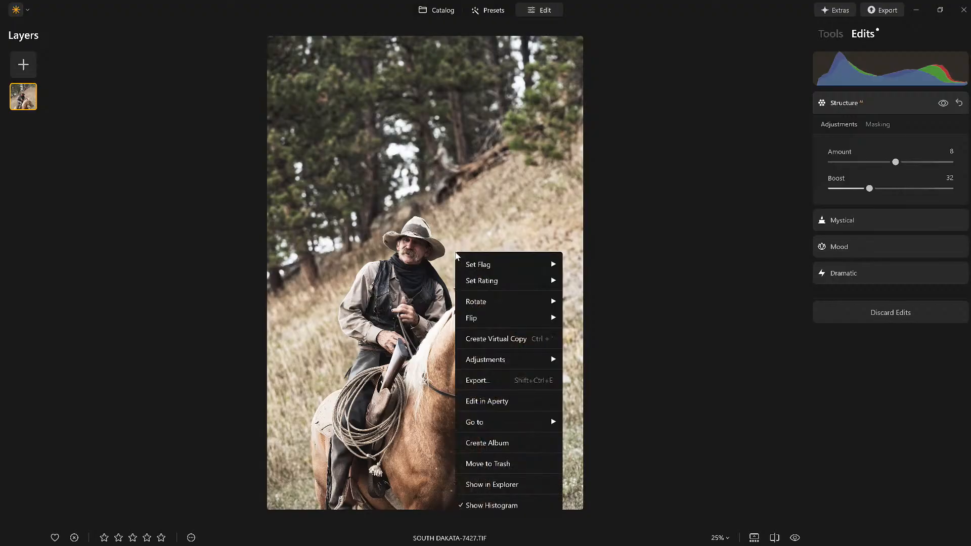
mouse_move(482, 360)
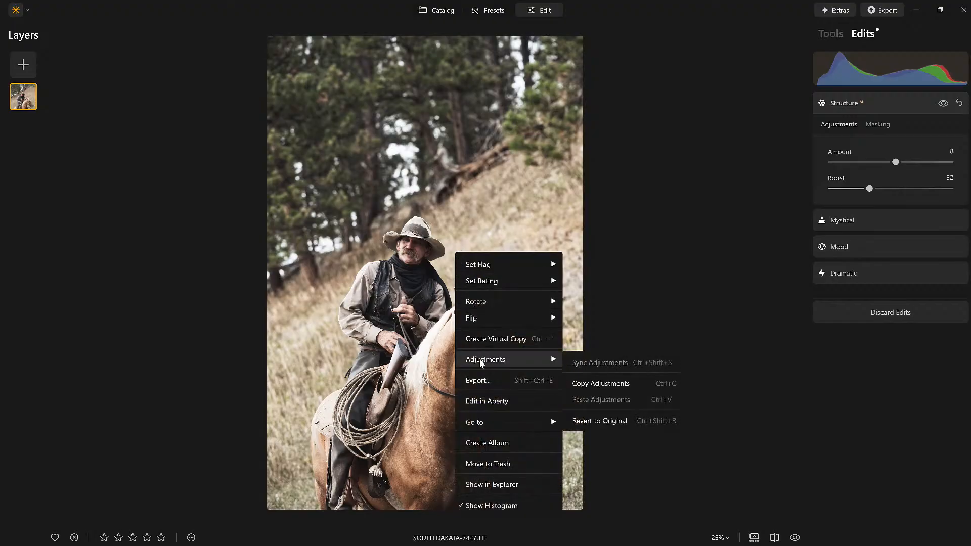
left_click(576, 383)
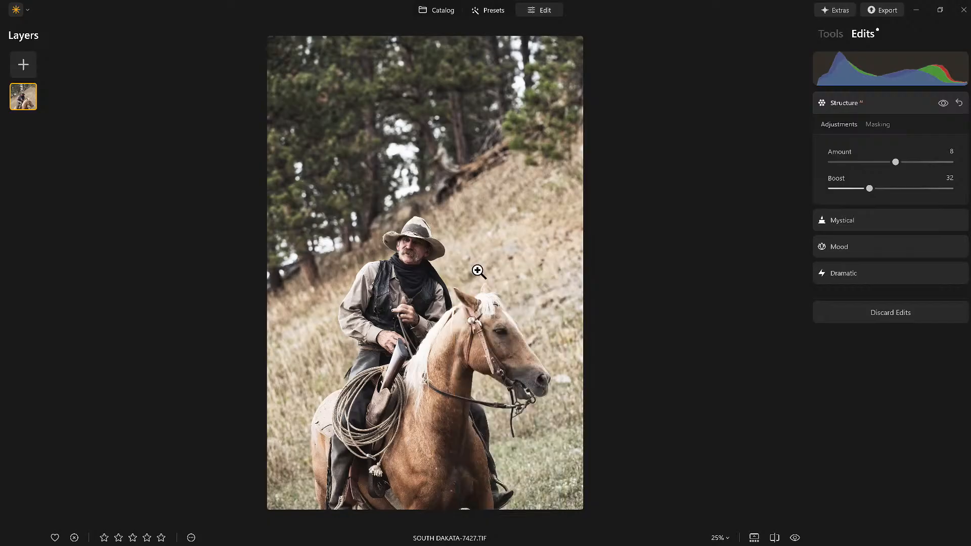
Select all three photos in the _To Be Processed catalog folder and paste the copied adjustments onto them.
key("g")
left_click(305, 188)
left_click(694, 185, "shift")
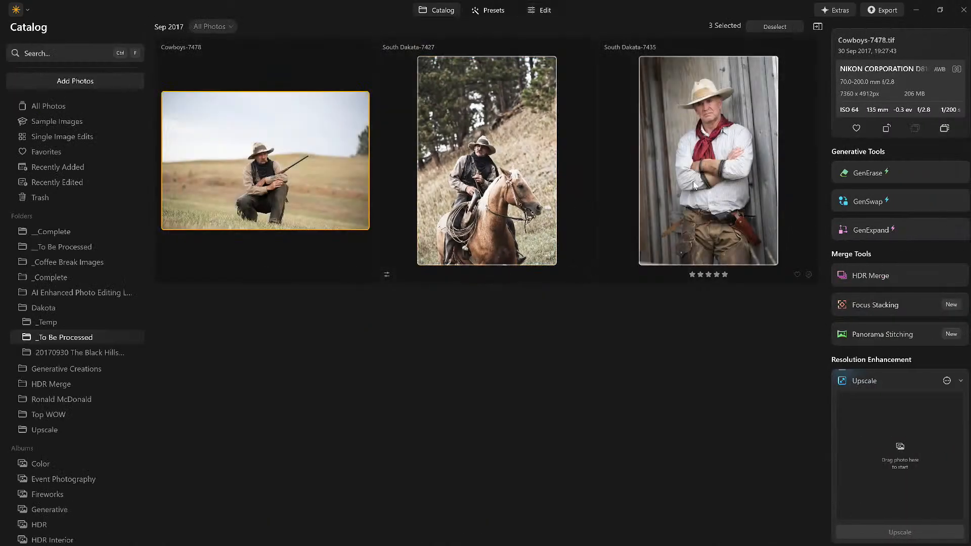
right_click(694, 186)
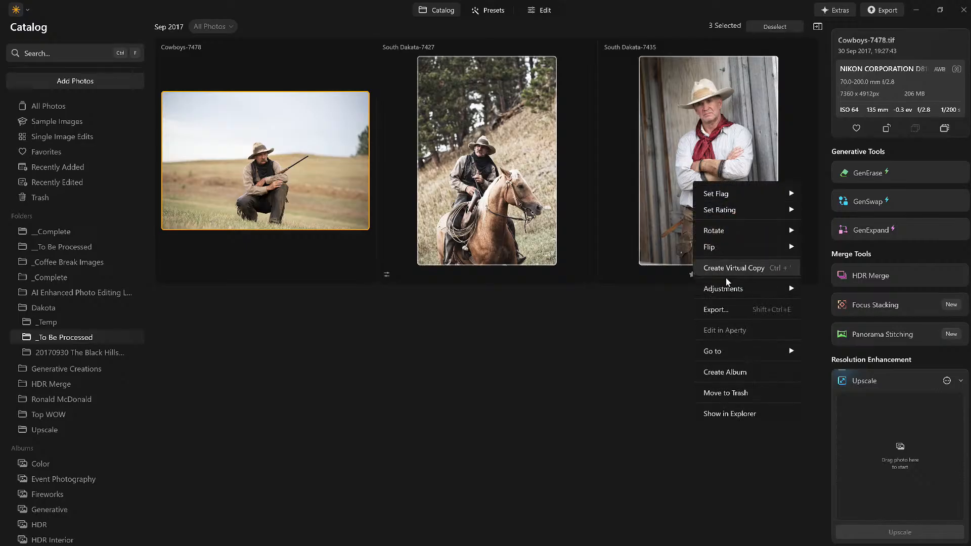
mouse_move(727, 293)
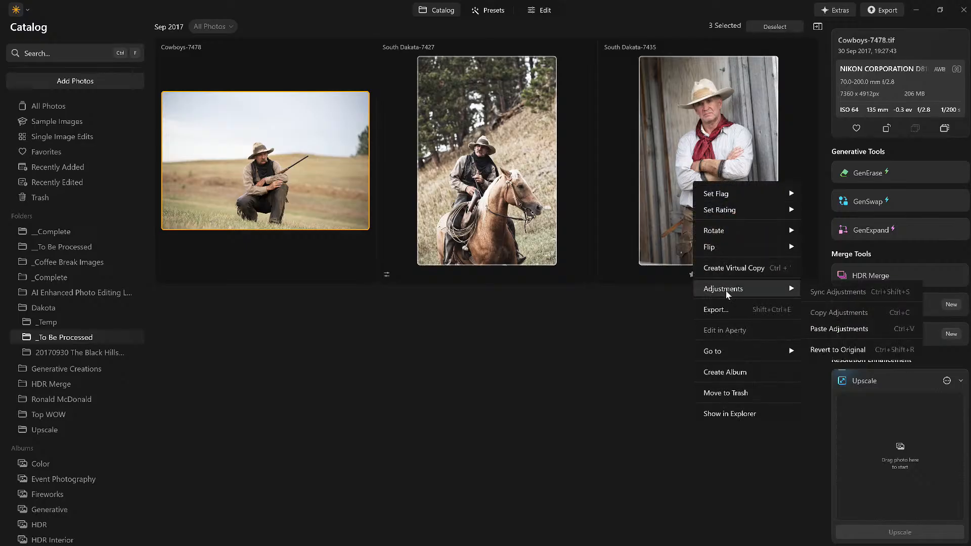
left_click(828, 330)
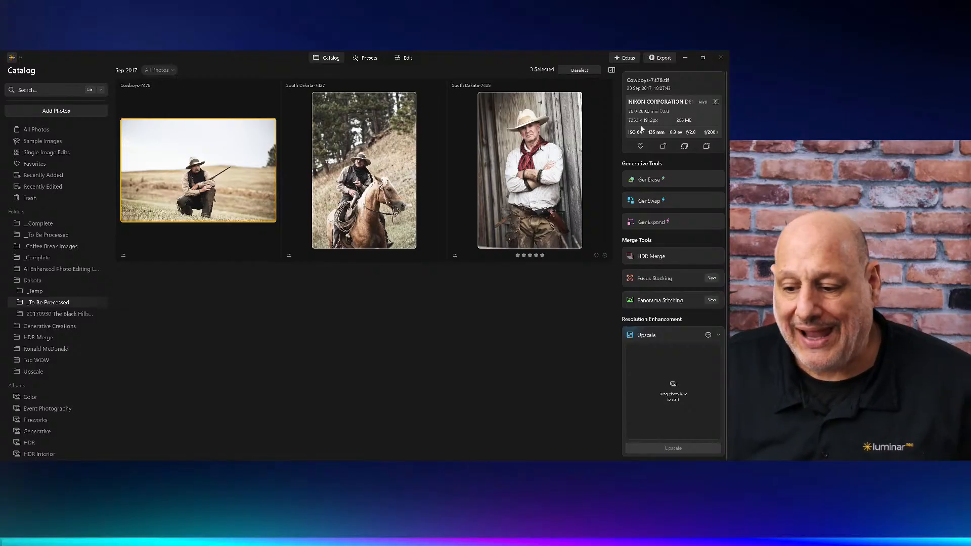
Export the three photos to Dakota's _To Be Processed folder as actual-size JPEGs in Adobe RGB, 300 pixel/inch, quality 100.
left_click(663, 58)
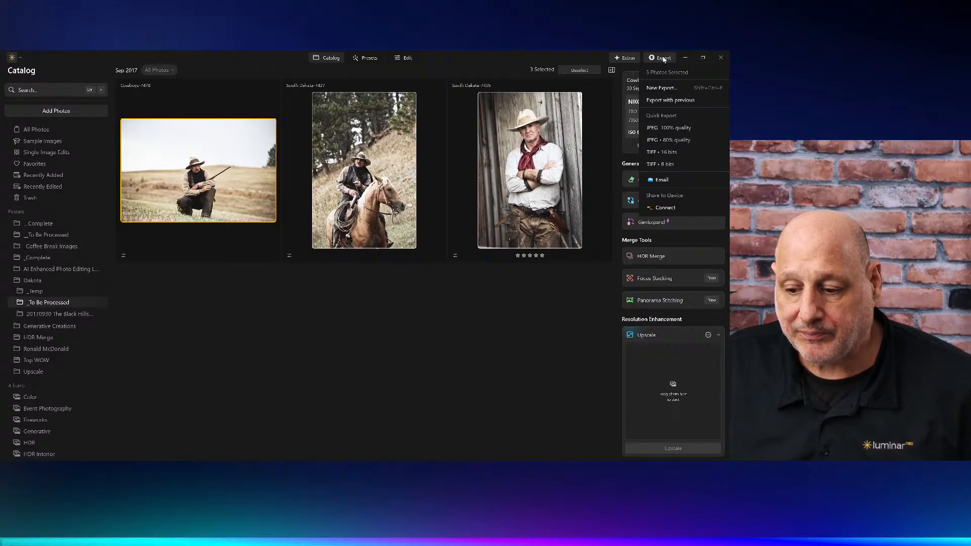
left_click(659, 89)
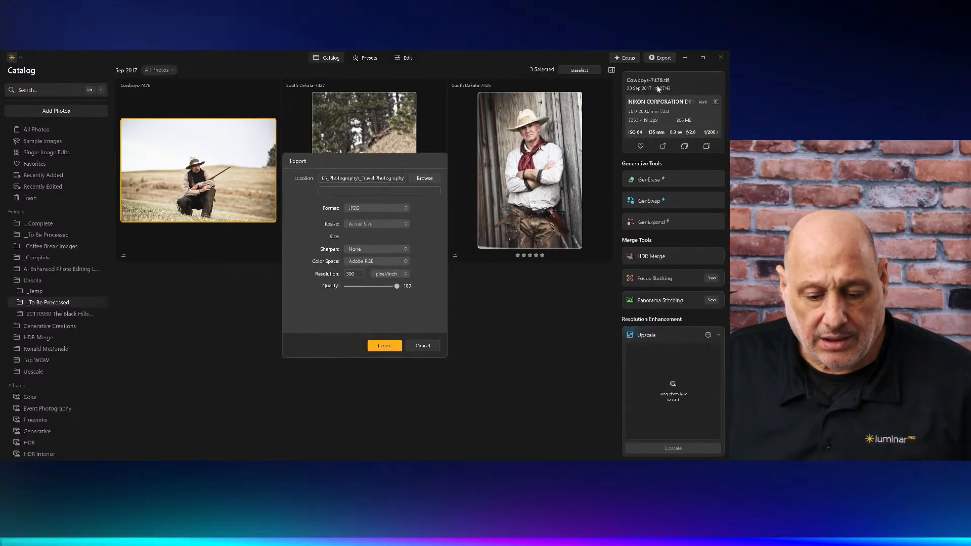
left_click(425, 180)
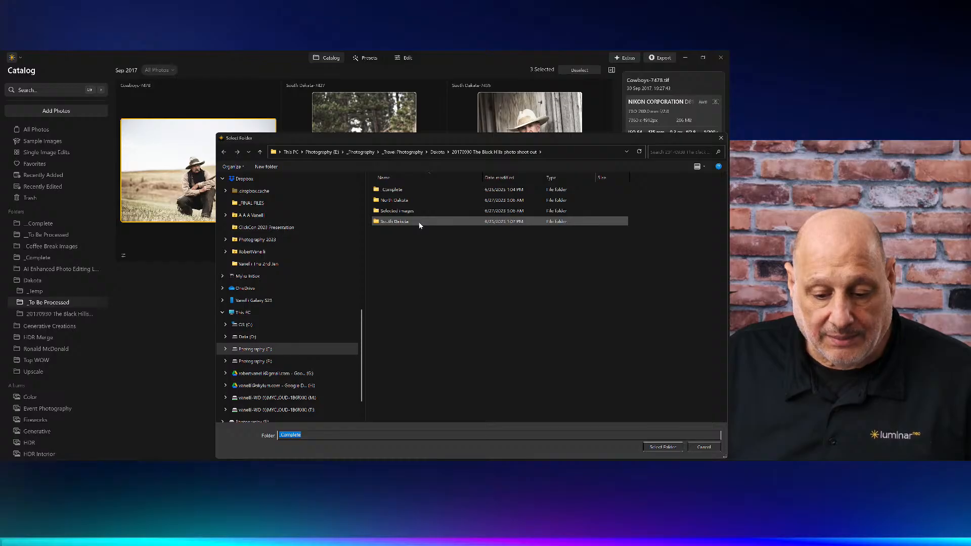
left_click(442, 153)
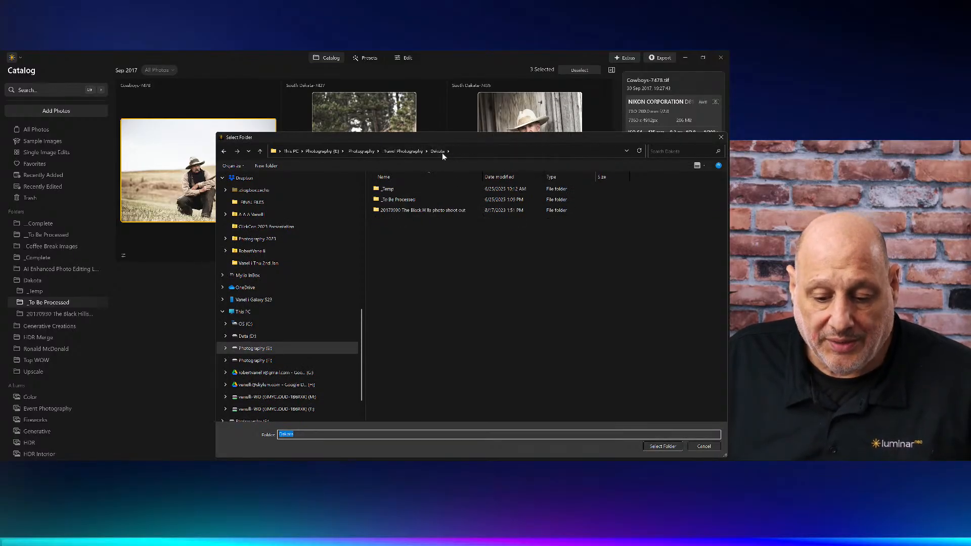
double_click(413, 200)
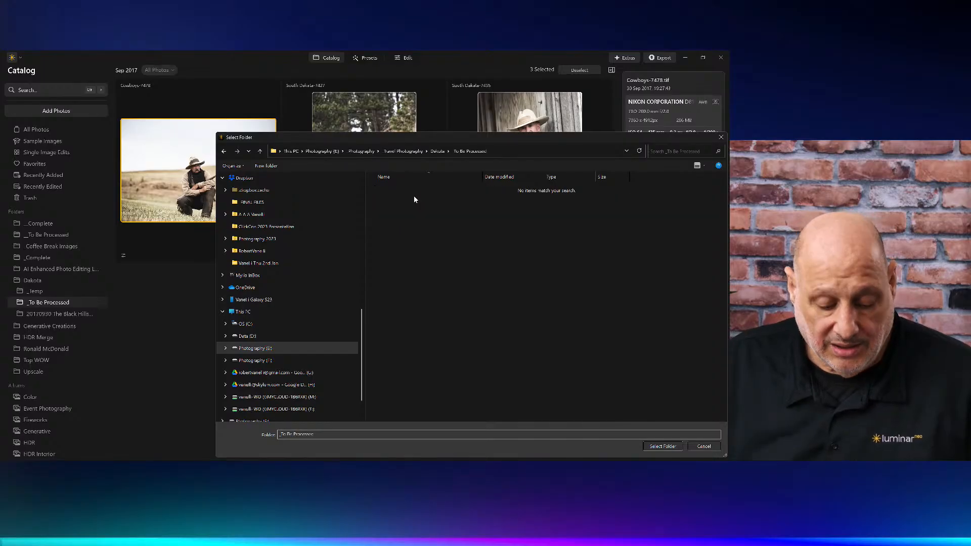
left_click(661, 446)
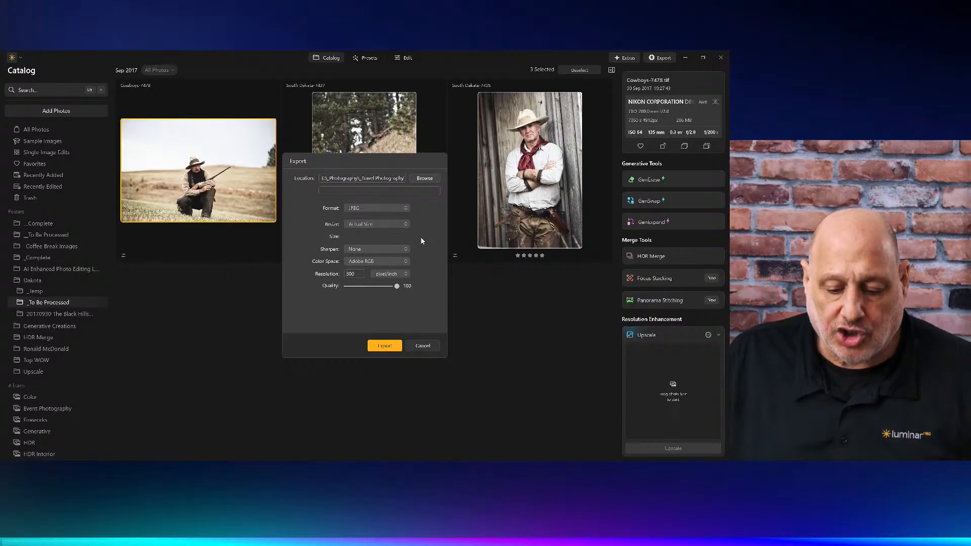
left_click(385, 346)
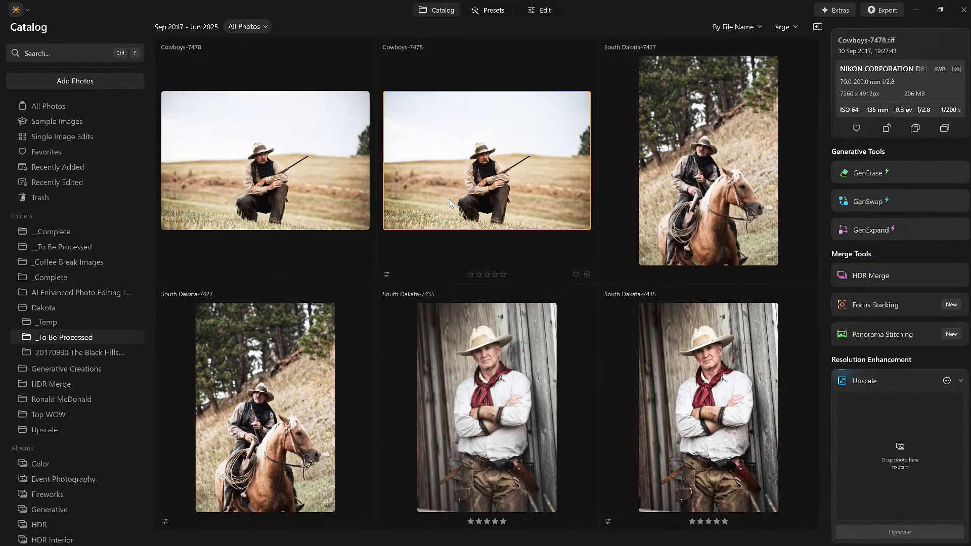
Switch to Lightroom Classic and synchronize Dakota's _To Be Processed folder, importing the new JPEGs and scanning for metadata updates.
key("alt+Tab")
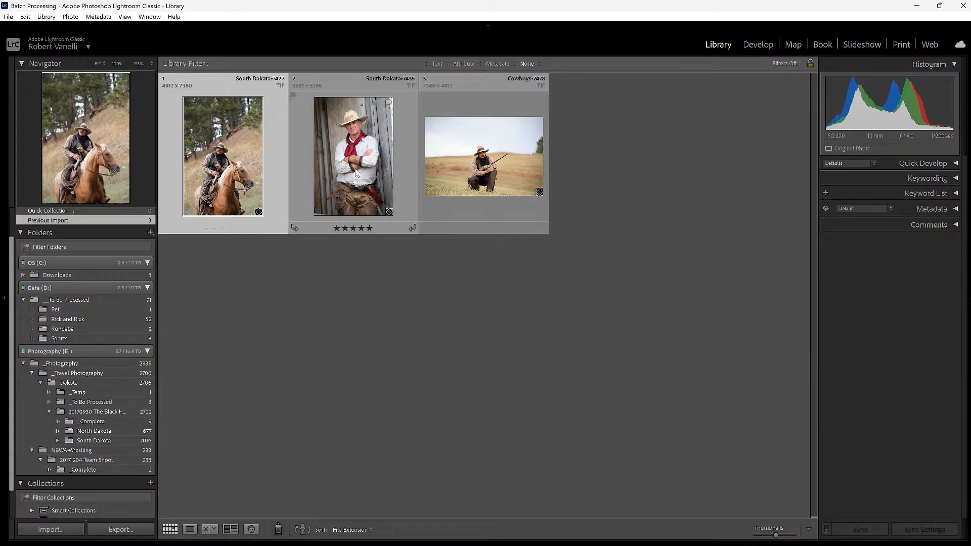
right_click(107, 405)
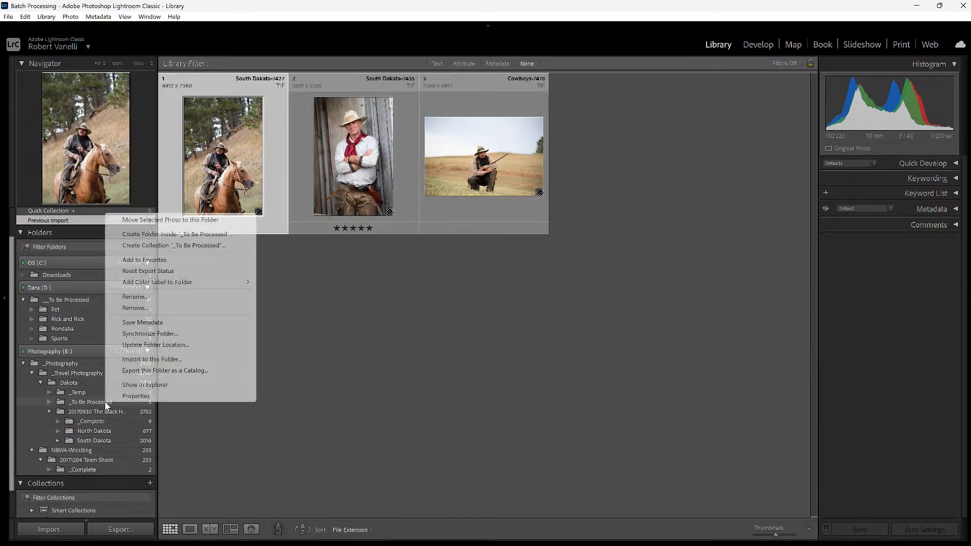
left_click(148, 334)
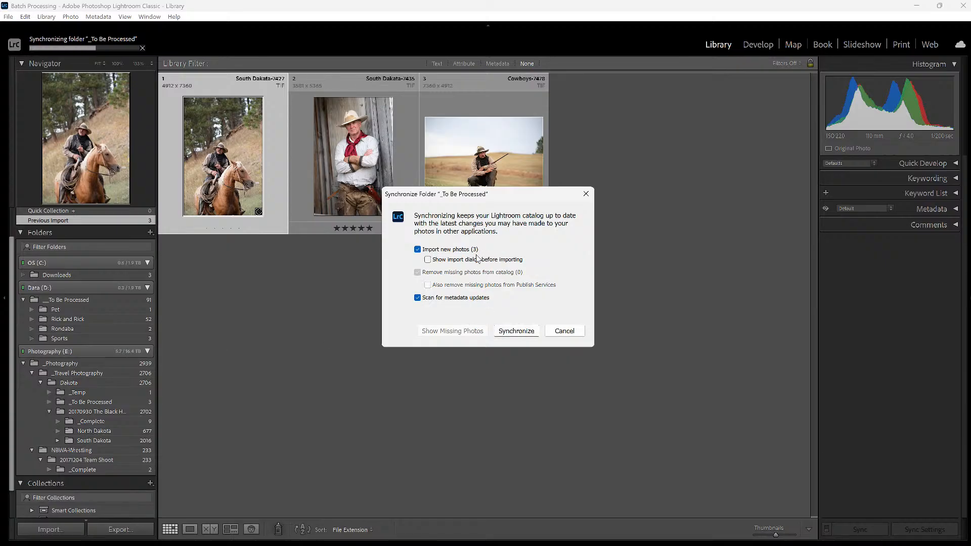
left_click(529, 332)
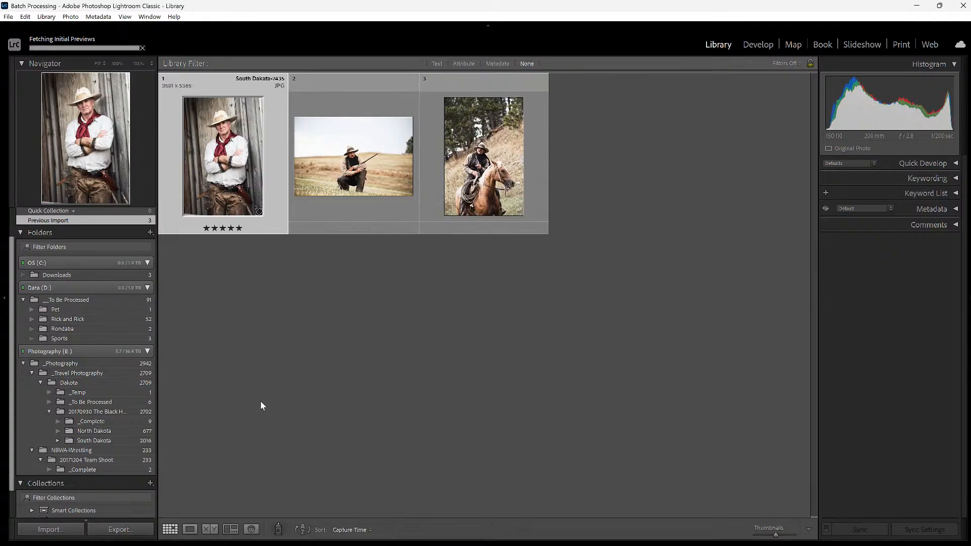
Select the three TIFF versions in Dakota's _To Be Processed folder and delete them from disk.
left_click(110, 403)
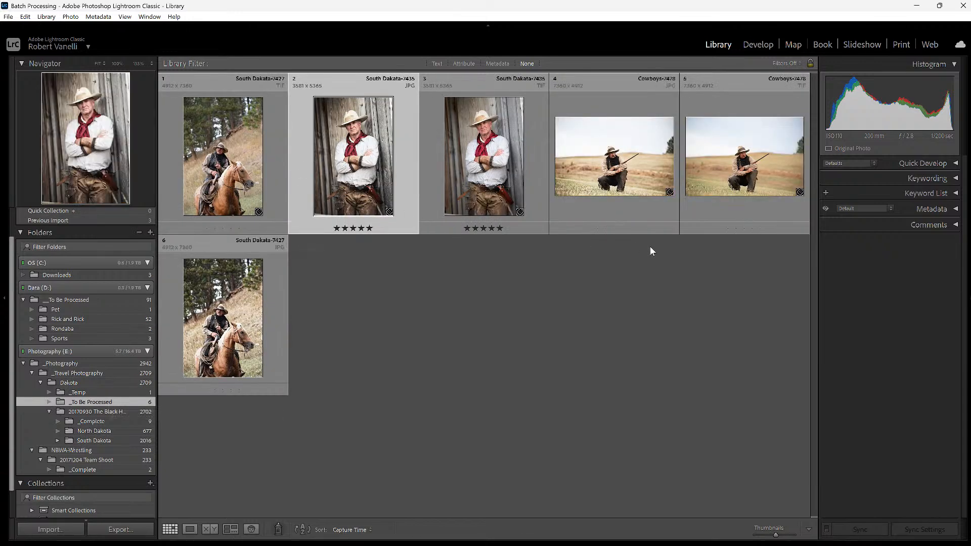
left_click(493, 178)
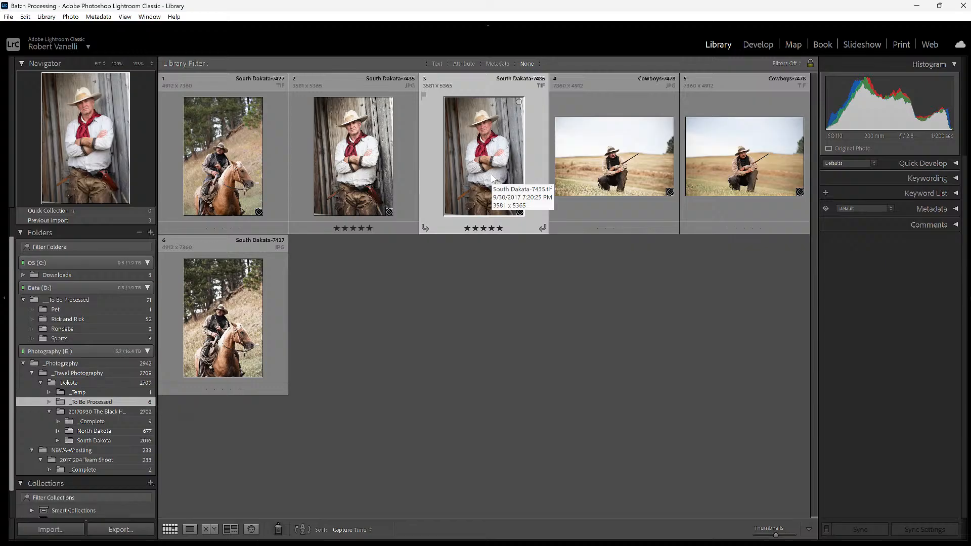
left_click(707, 191, "ctrl")
left_click(227, 138, "ctrl")
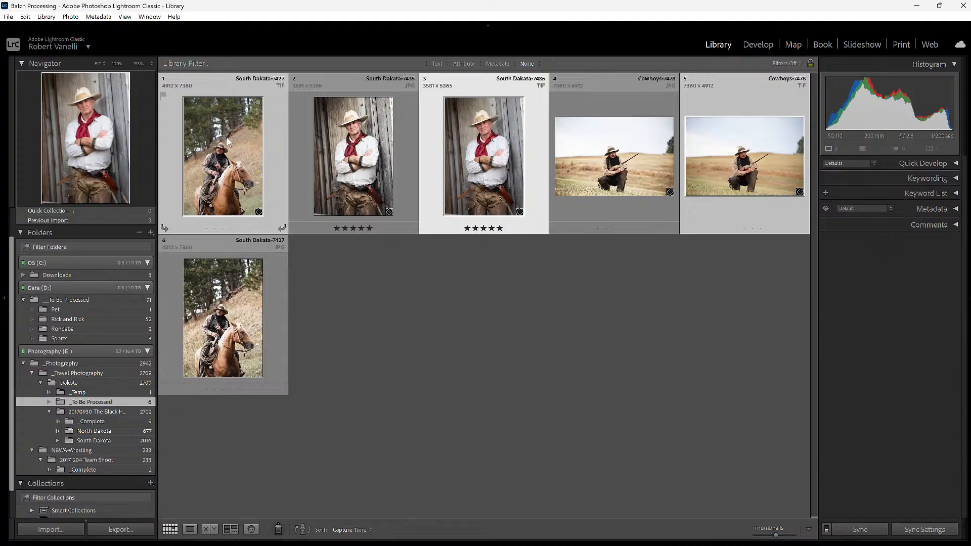
key("Delete")
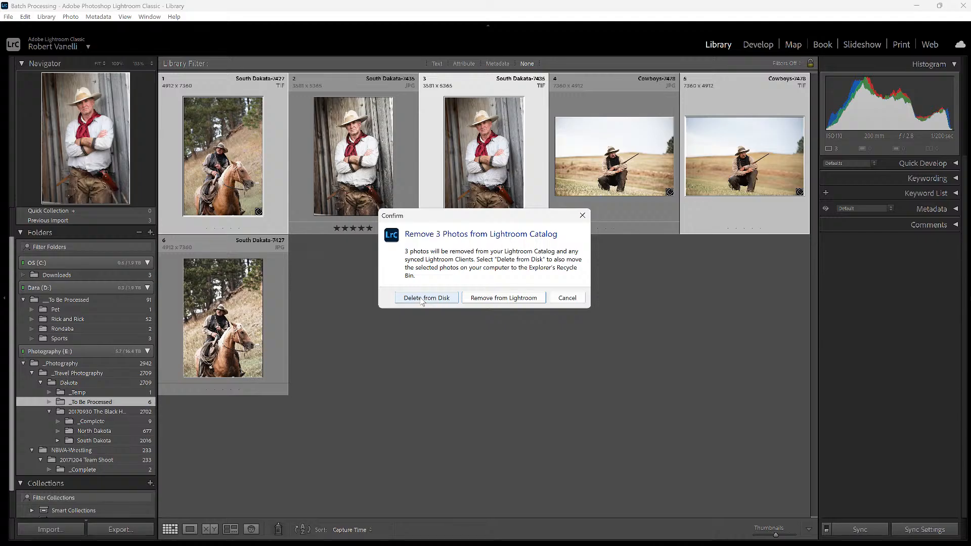
left_click(426, 298)
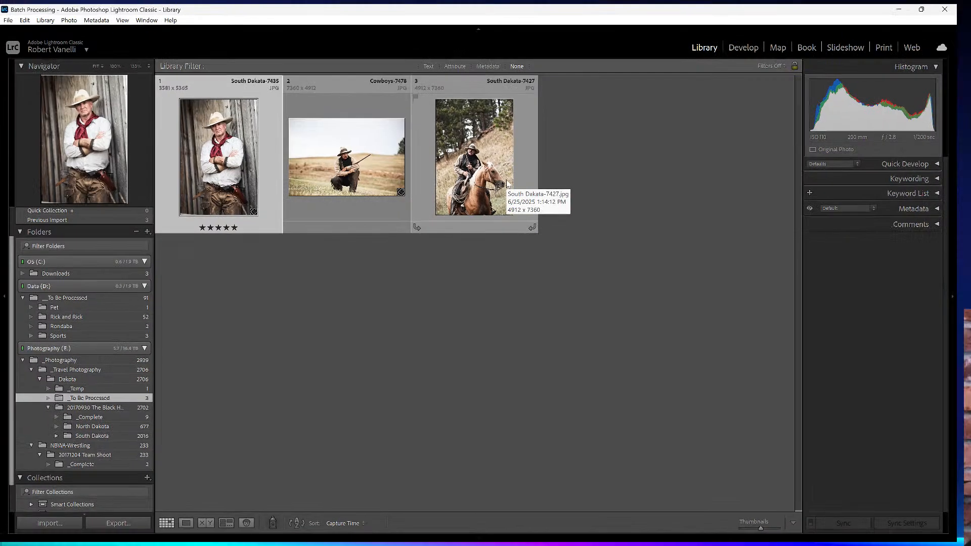
key("alt+Tab")
key("alt+Tab")
key("alt+Tab")
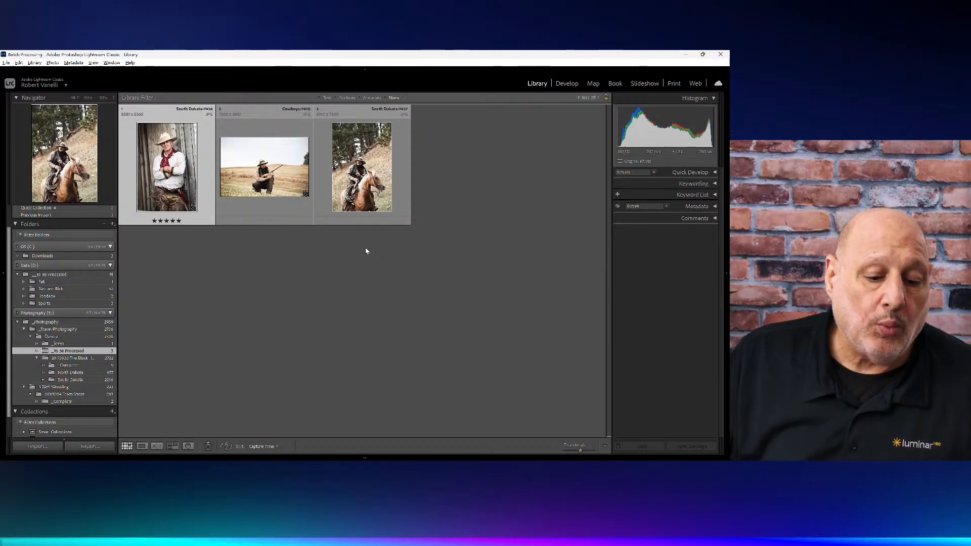
Show the Cowboy collection, open the export settings for its first photo, and expand the Luminar Neo export presets.
scroll(97, 388, "down", 1)
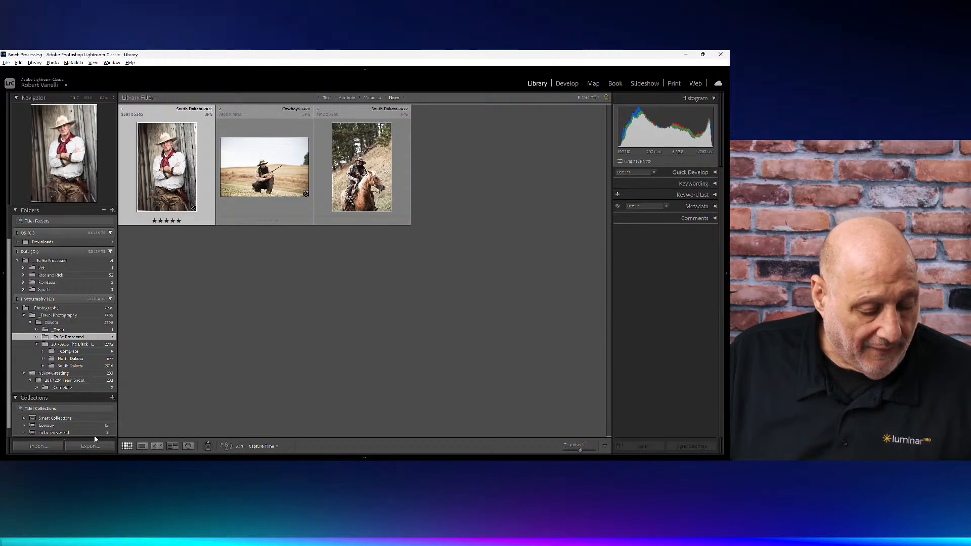
left_click(69, 425)
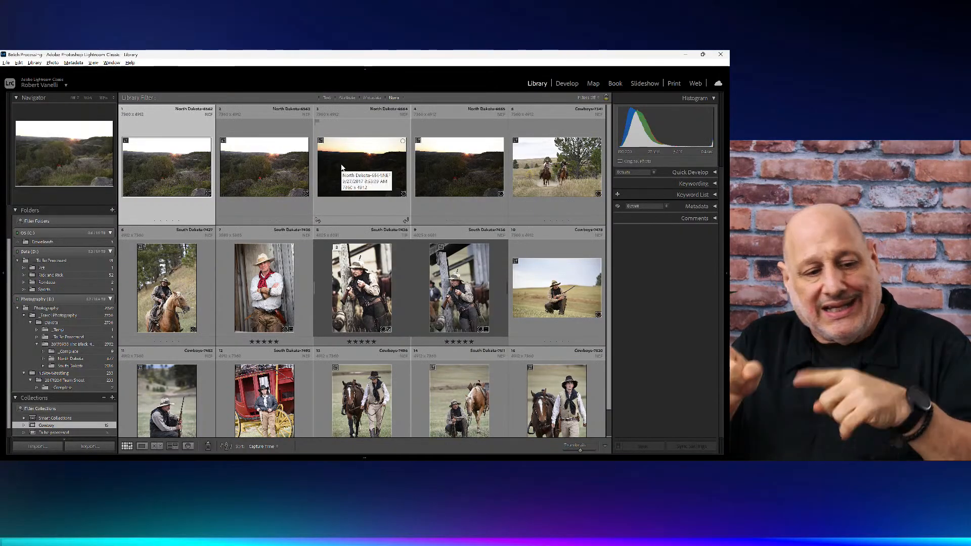
left_click(6, 63)
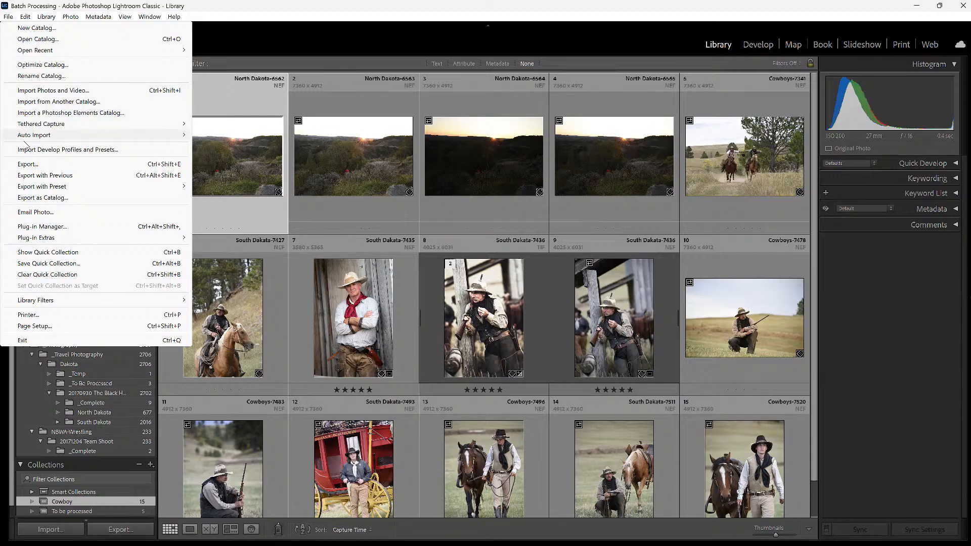
left_click(34, 164)
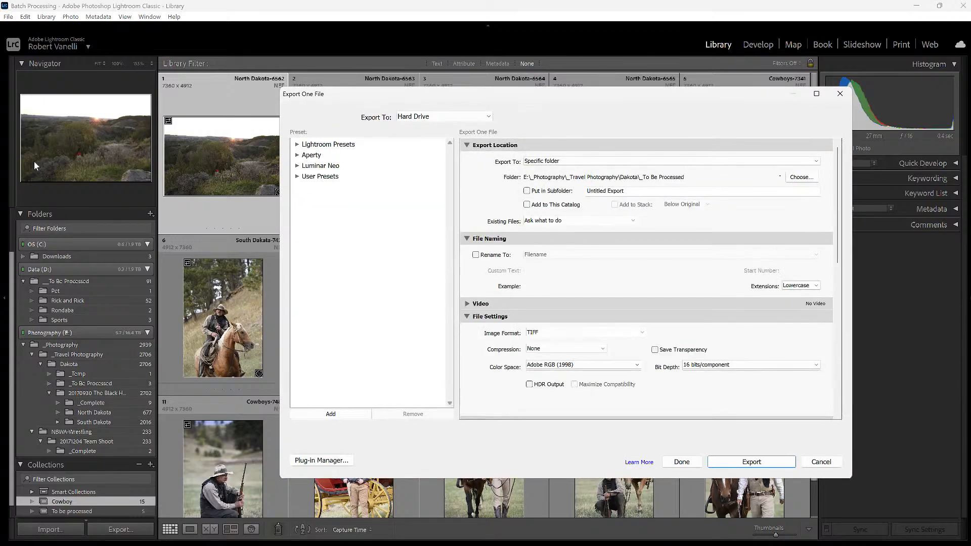
left_click(334, 167)
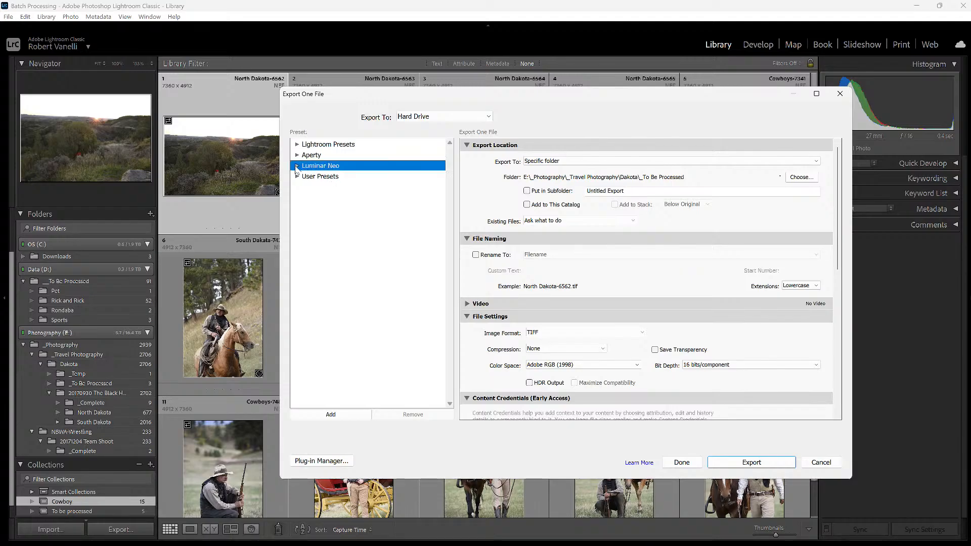
left_click(297, 166)
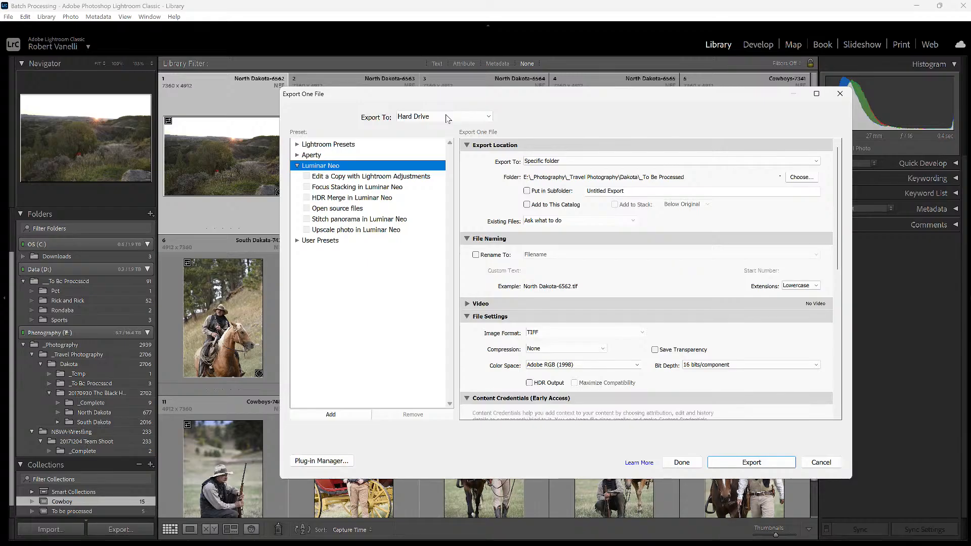
Set the export destination to Luminar Neo, choose the HDR Merge in Luminar Neo preset, and change its image format to TIFF.
left_click(447, 118)
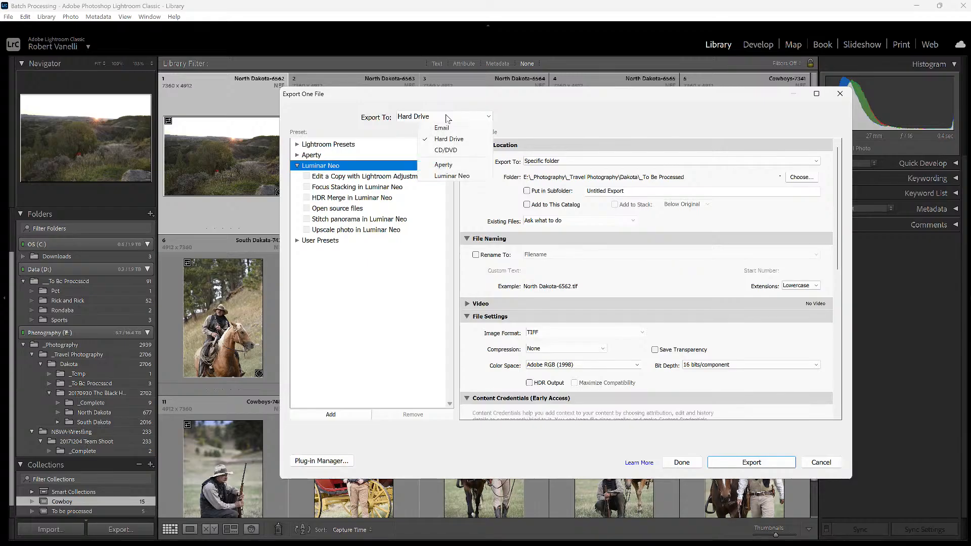
left_click(451, 176)
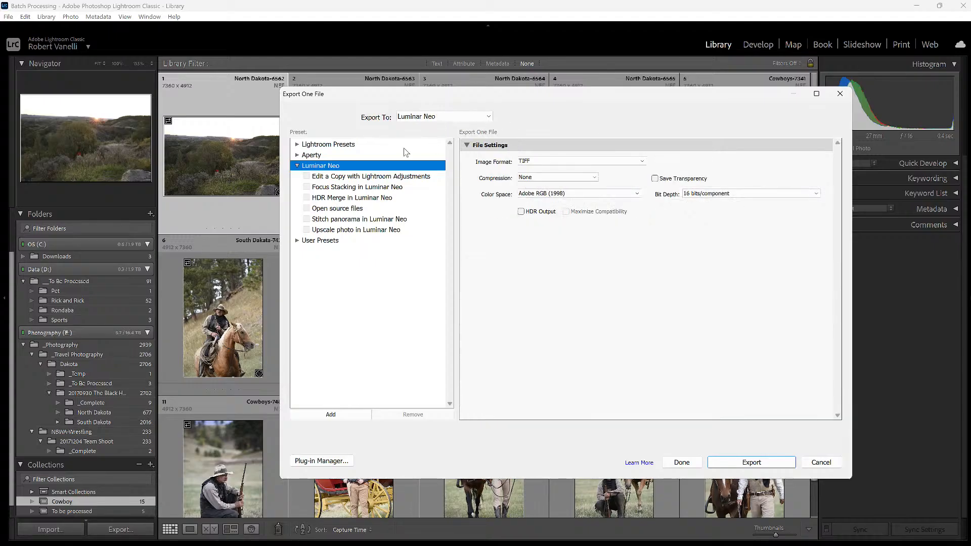
left_click(349, 199)
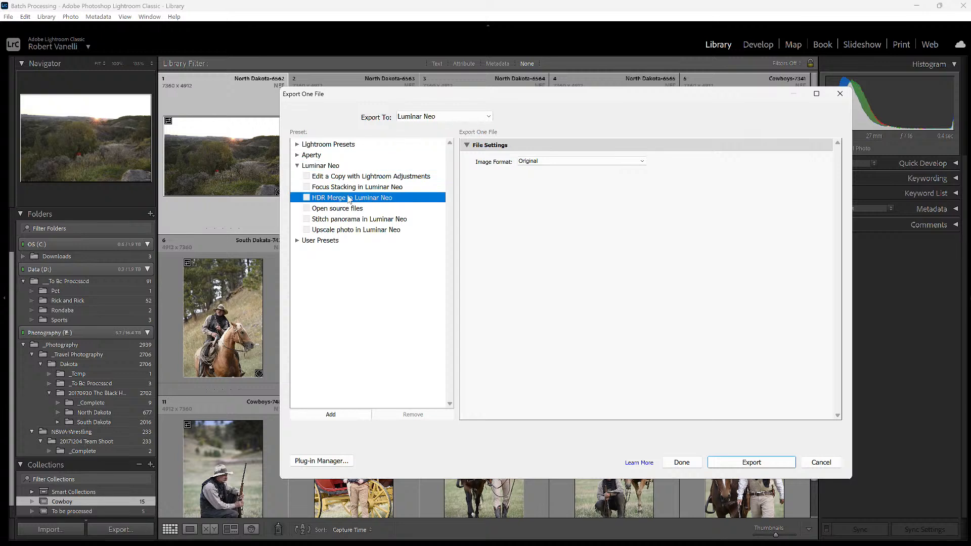
left_click(531, 162)
left_click(540, 172)
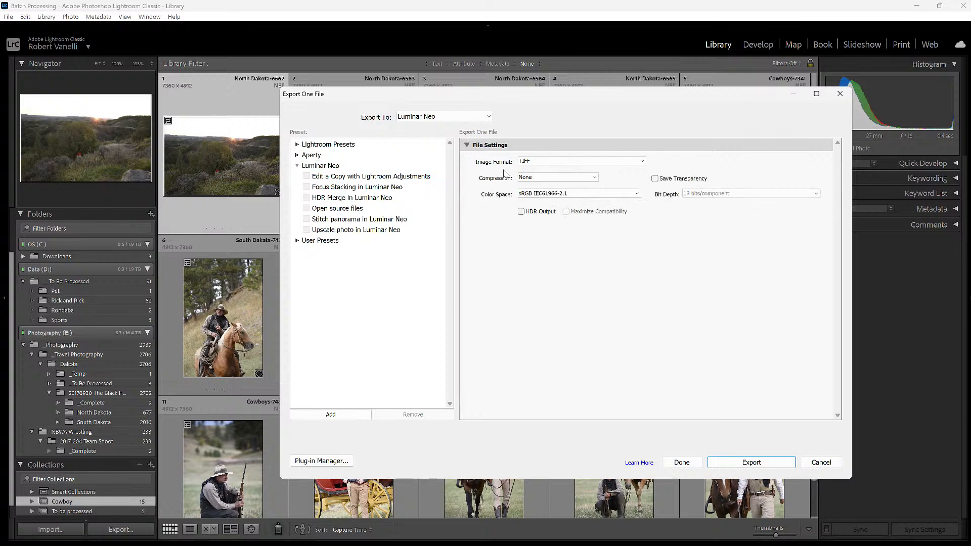